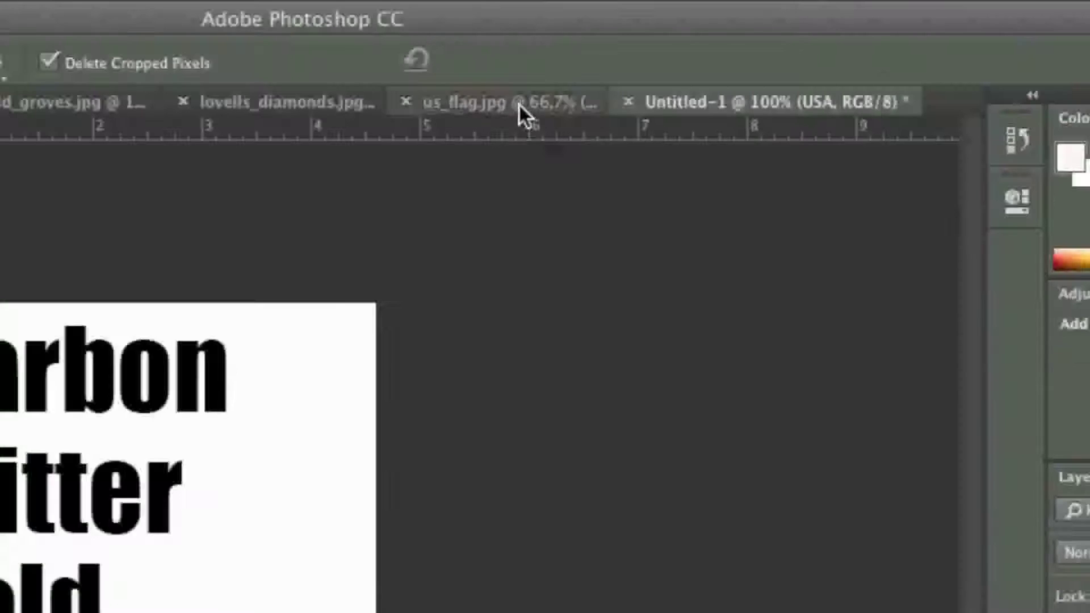
Bring the us_flag.jpg document to the front
{"action": "left_click", "coordinate": [655, 54]}
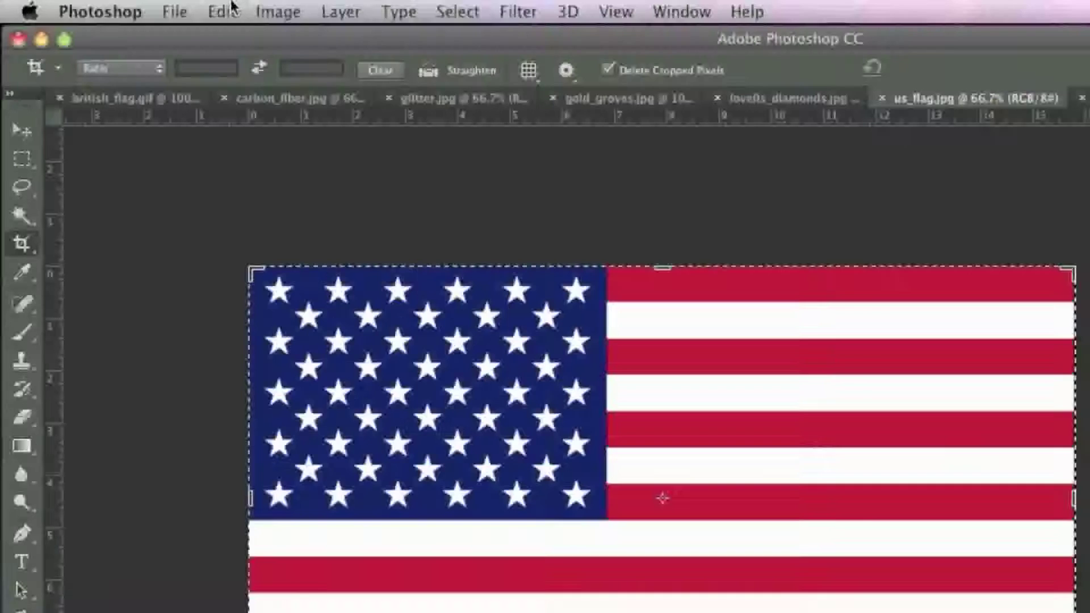
Define the us_flag.jpg image as a pattern
{"action": "left_click", "coordinate": [219, 10]}
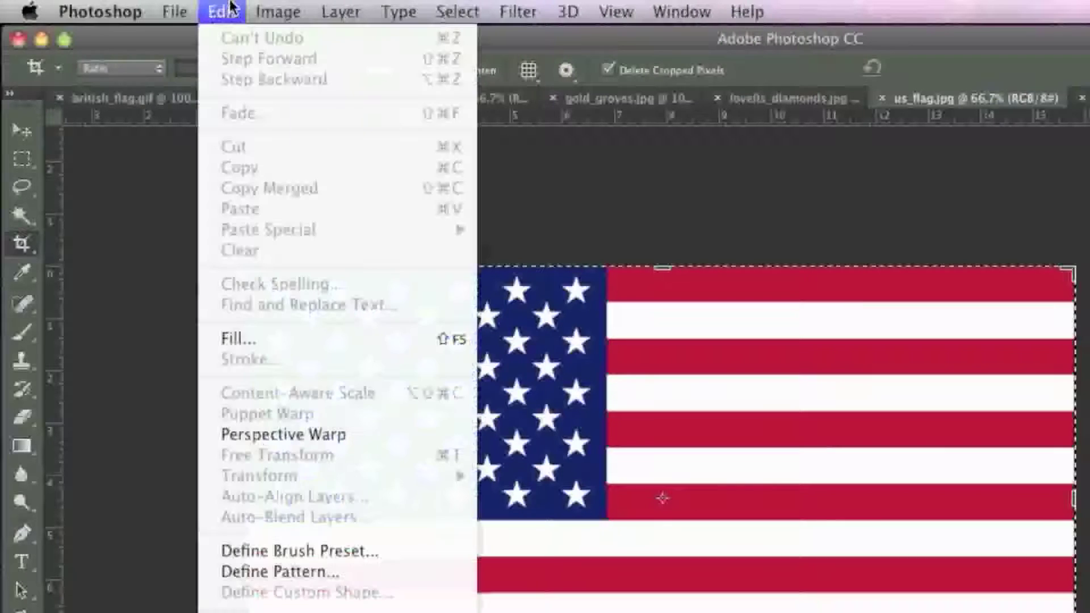
{"action": "left_click", "coordinate": [321, 572]}
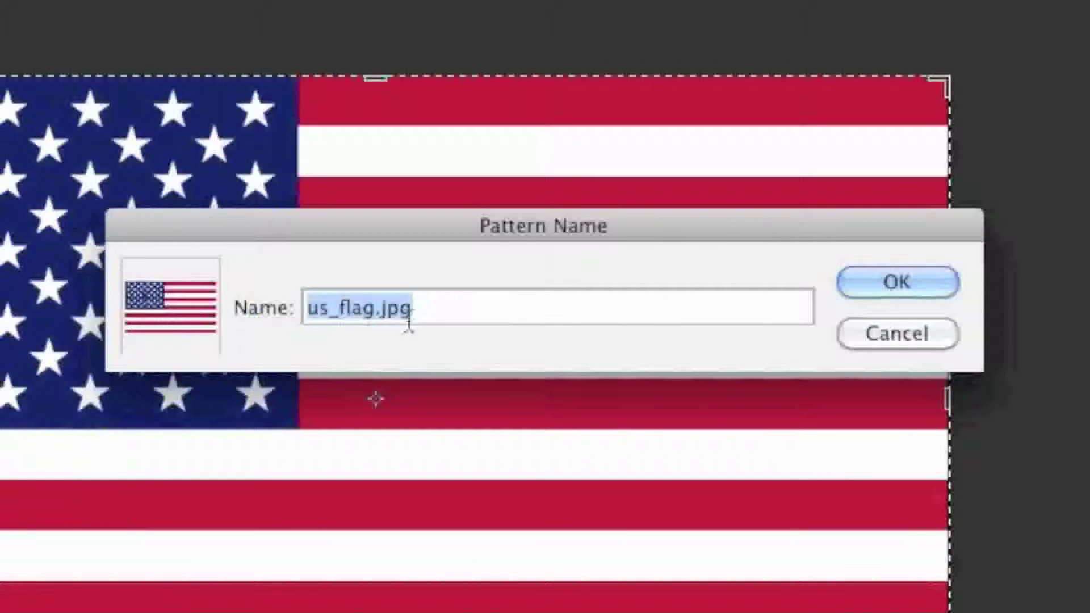
{"action": "left_click", "coordinate": [381, 311]}
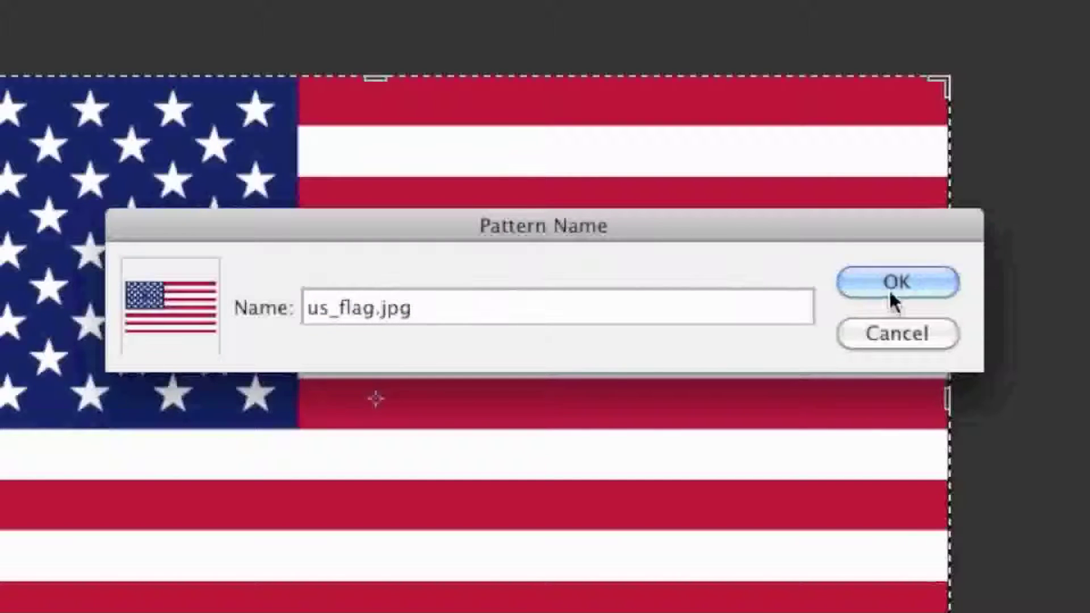
{"action": "left_click", "coordinate": [874, 278]}
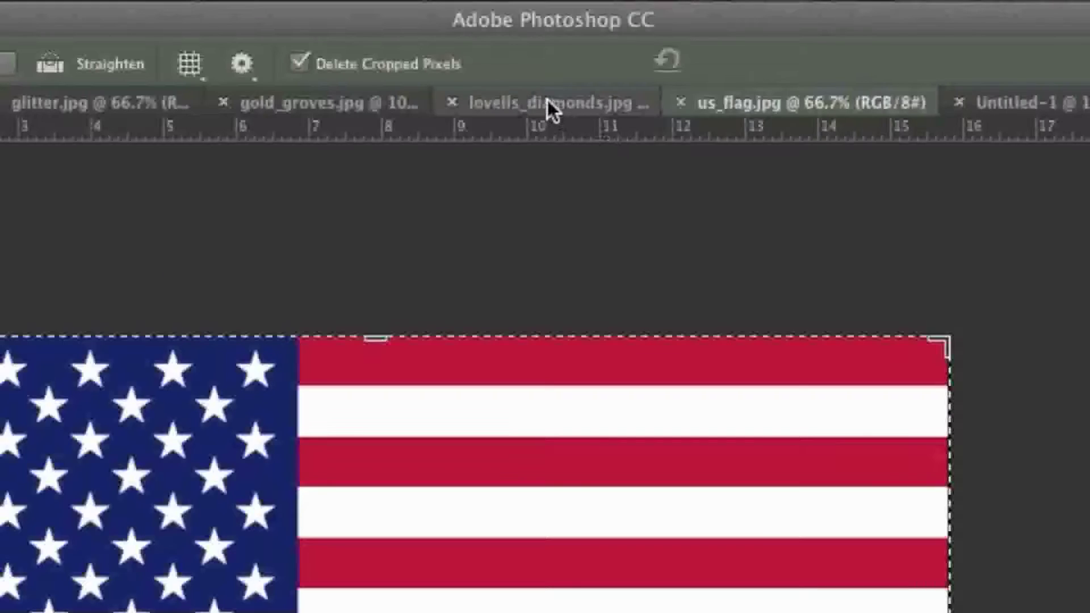
Define the lovells_diamonds.jpg diamond quilt image as a pattern
{"action": "left_click", "coordinate": [548, 53]}
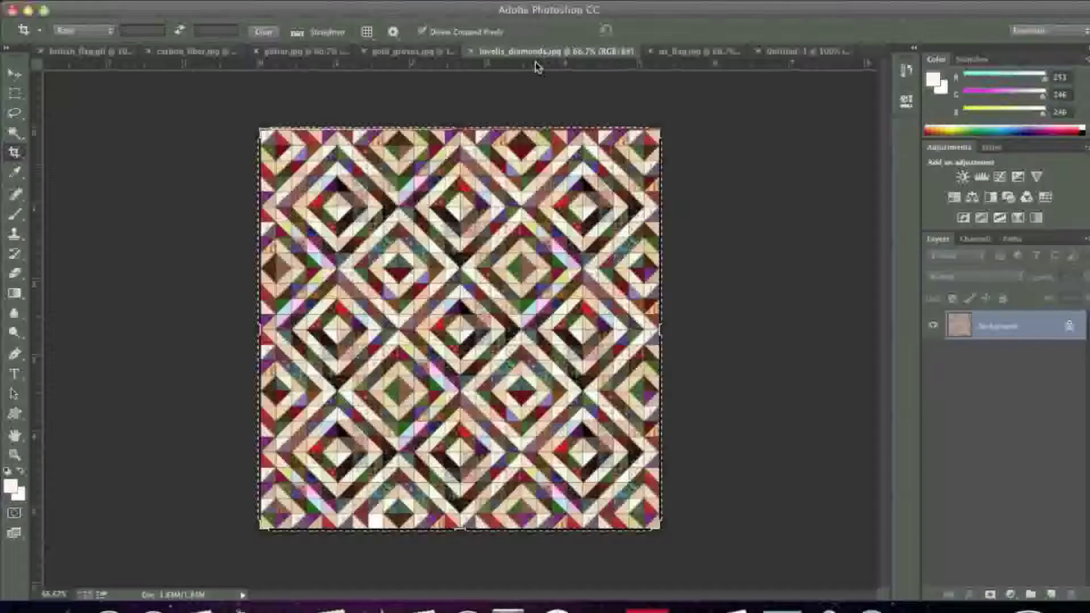
{"action": "left_click", "coordinate": [181, 1]}
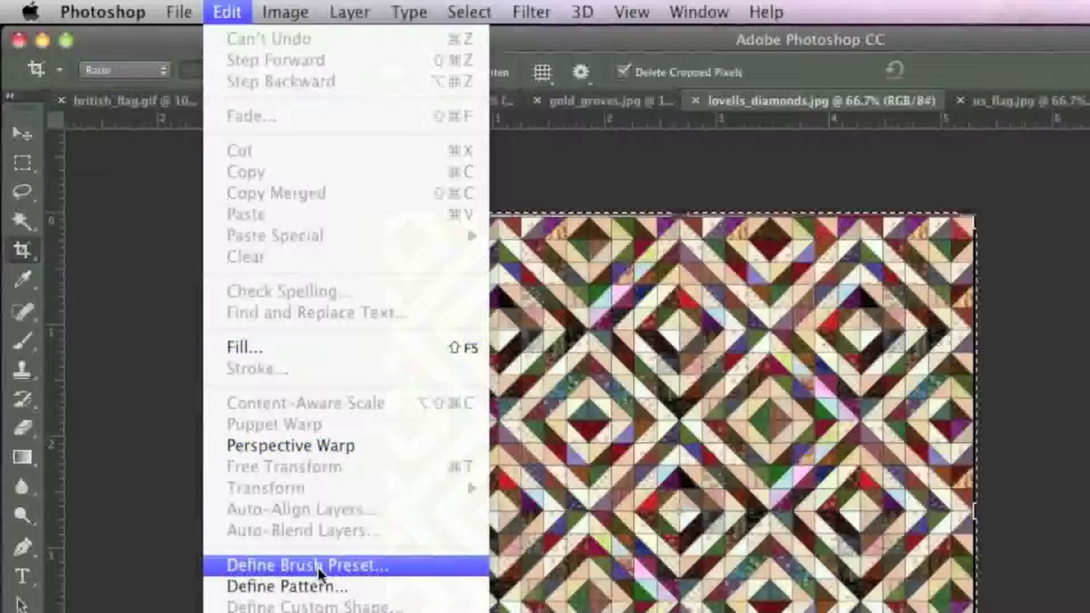
{"action": "left_click", "coordinate": [320, 587]}
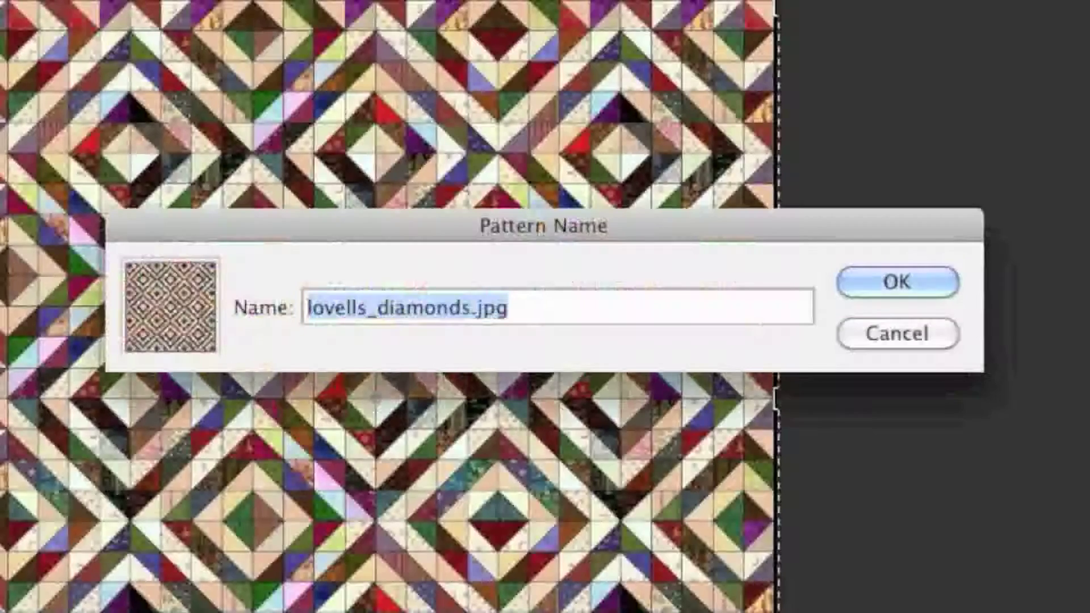
{"action": "left_click", "coordinate": [1066, 437]}
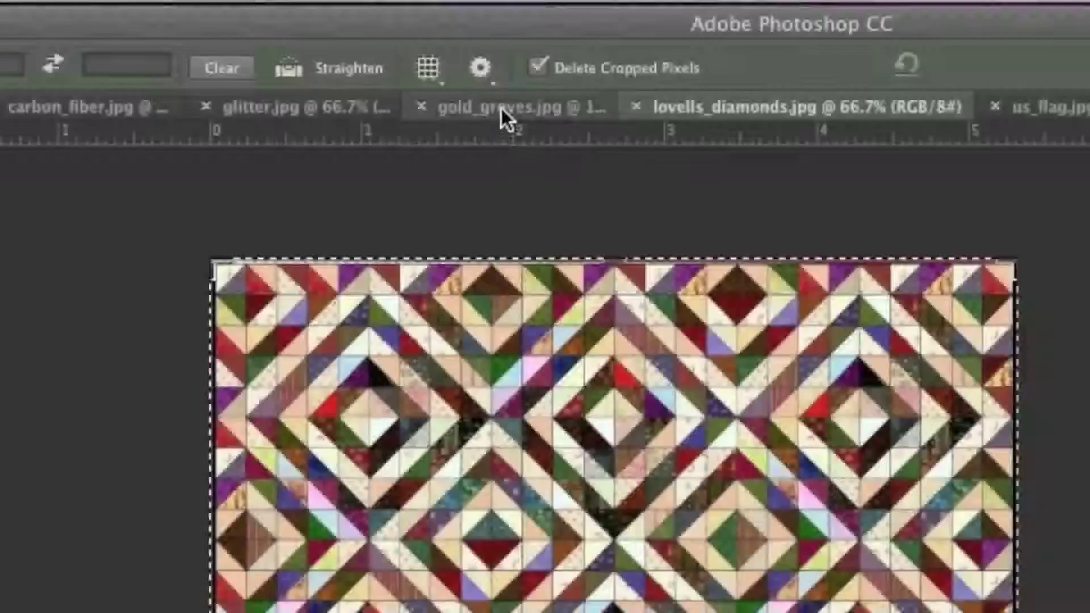
Define the gold grooves and glitter images as patterns
{"action": "left_click", "coordinate": [502, 108]}
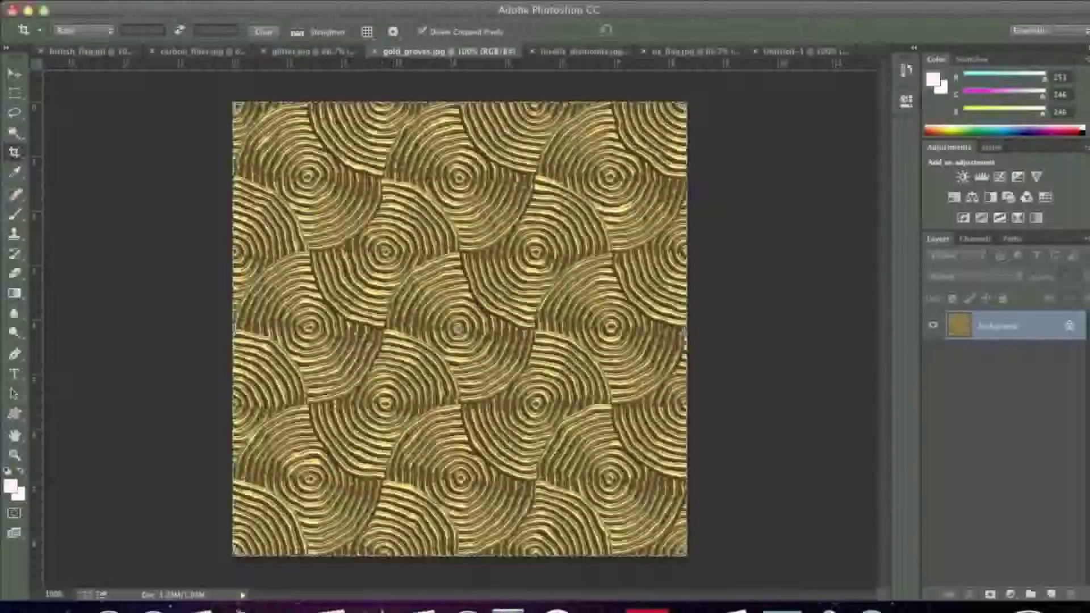
{"action": "left_click", "coordinate": [225, 11]}
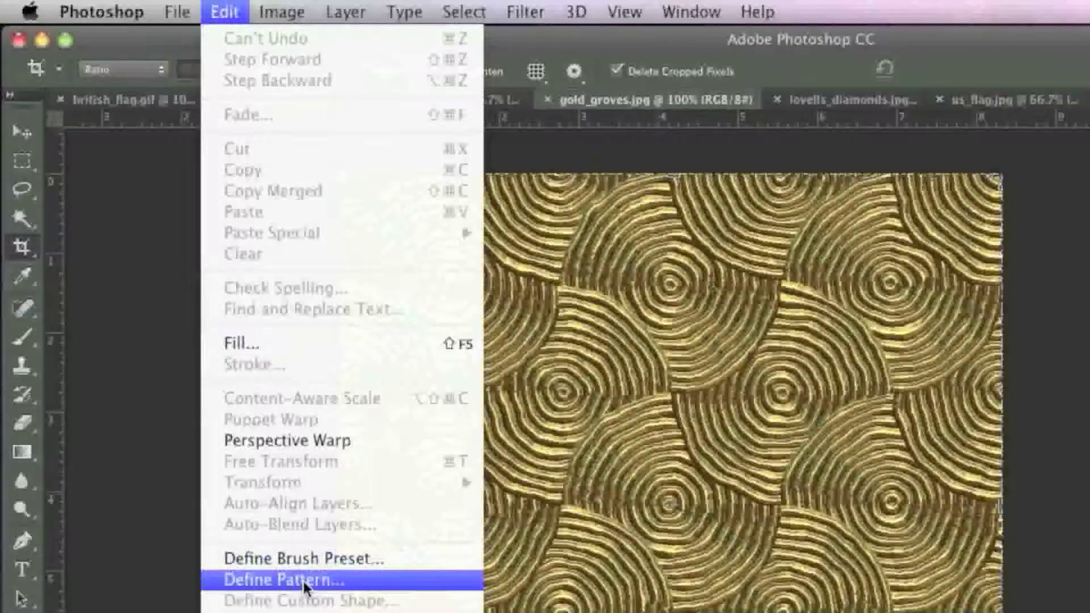
{"action": "left_click", "coordinate": [305, 580]}
{"action": "left_click", "coordinate": [1061, 437]}
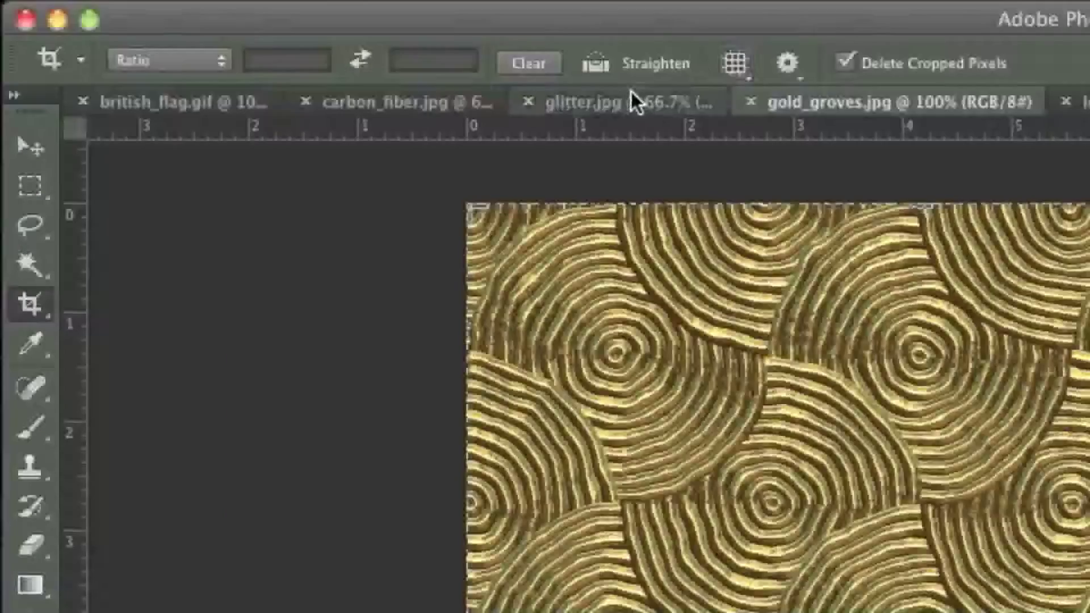
{"action": "left_click", "coordinate": [631, 94]}
{"action": "left_click", "coordinate": [226, 12]}
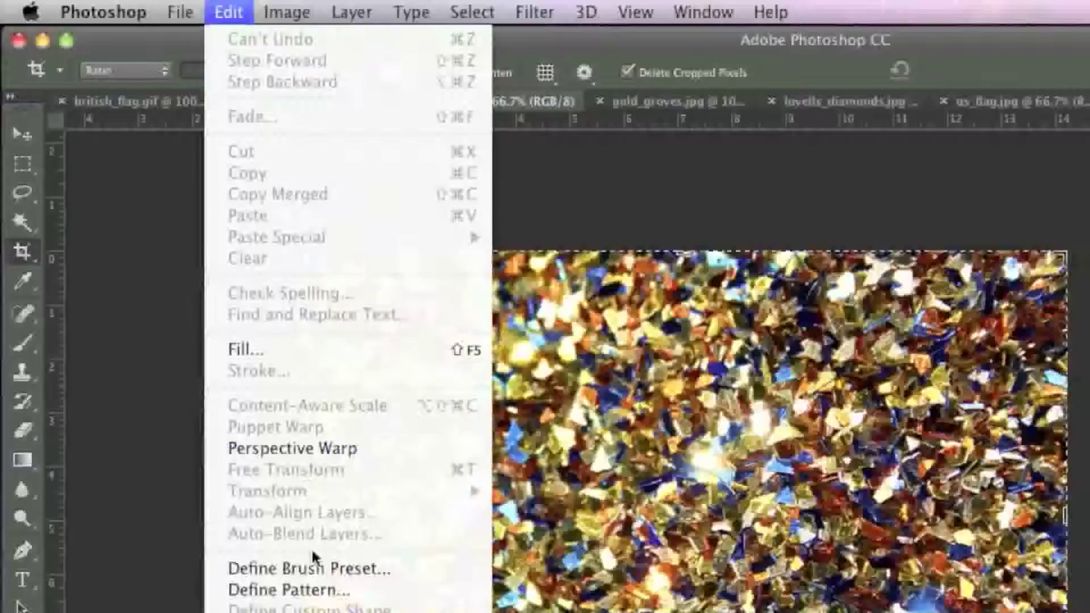
{"action": "left_click", "coordinate": [406, 588]}
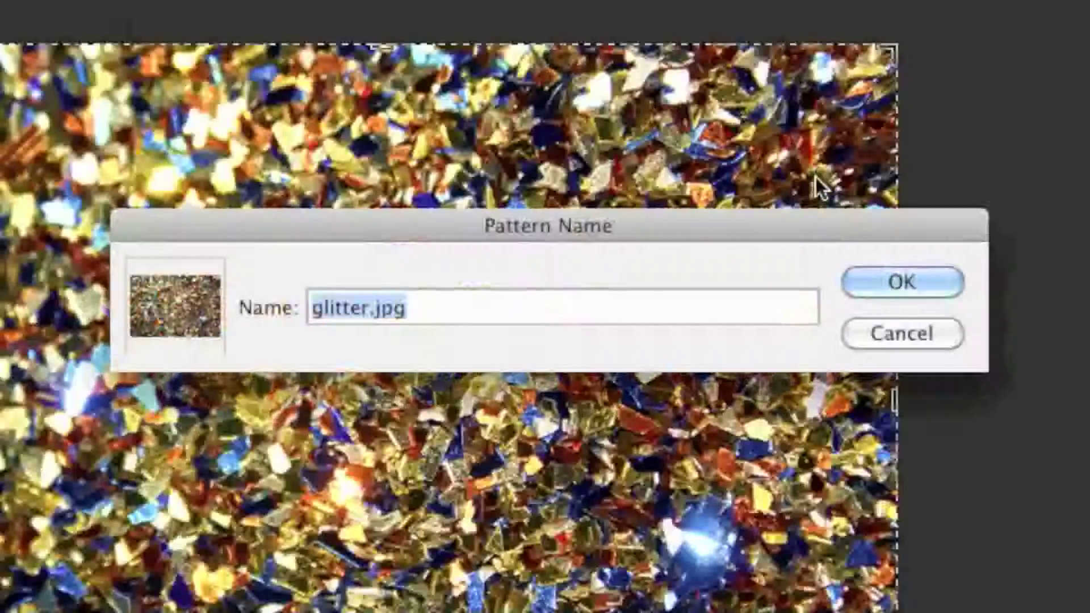
{"action": "left_click", "coordinate": [891, 282]}
Define carbon_fiber.jpg and british_flag.gif as patterns, then return to Untitled-1
{"action": "left_click", "coordinate": [382, 109]}
{"action": "left_click", "coordinate": [222, 12]}
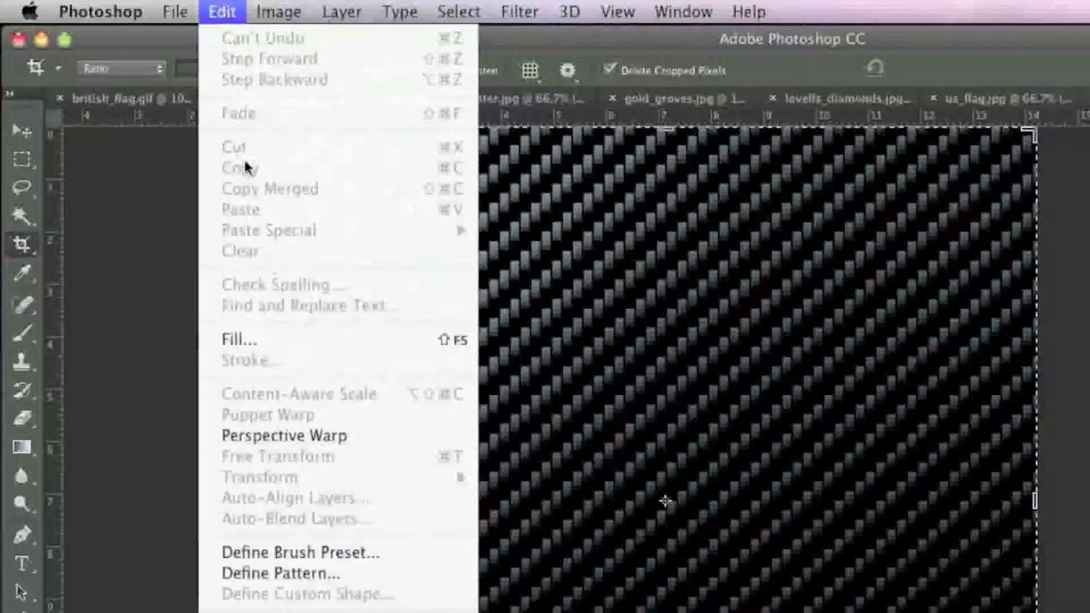
{"action": "left_click", "coordinate": [304, 569]}
{"action": "left_click", "coordinate": [908, 284]}
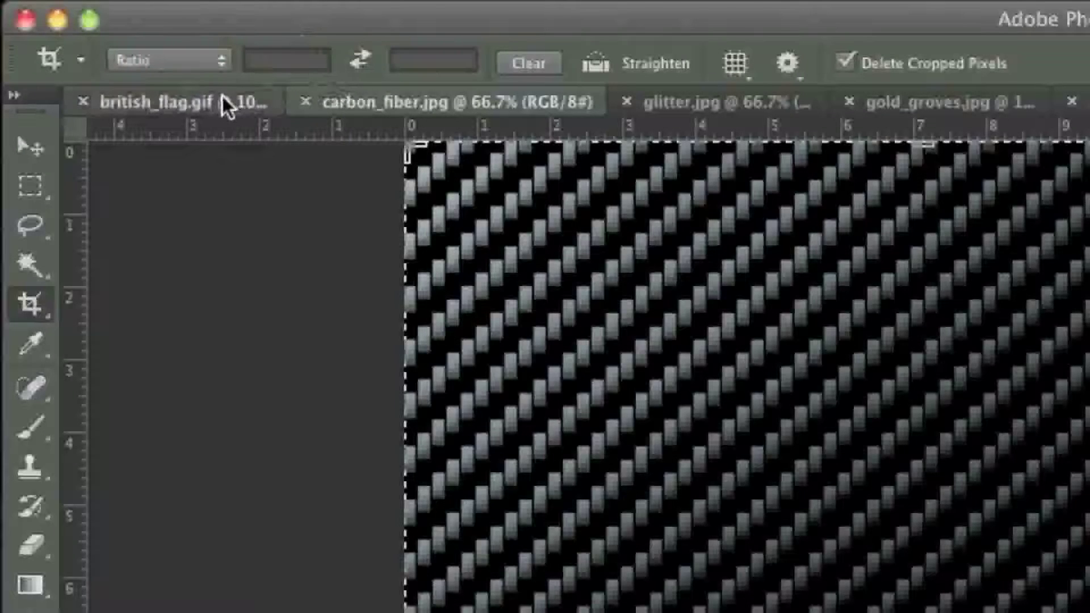
{"action": "left_click", "coordinate": [112, 51]}
{"action": "left_click", "coordinate": [154, 0]}
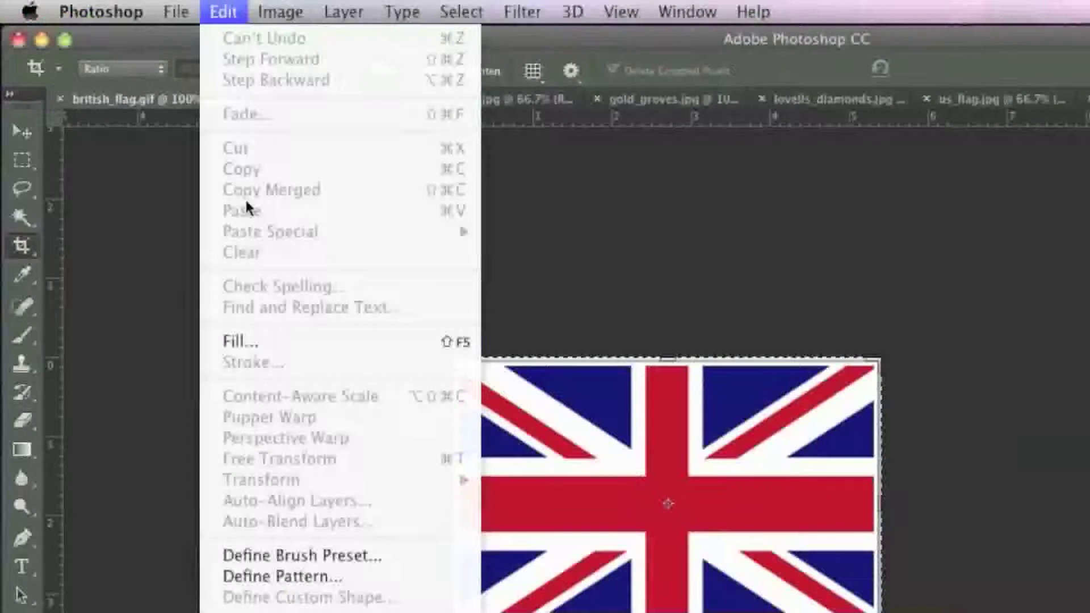
{"action": "left_click", "coordinate": [330, 576]}
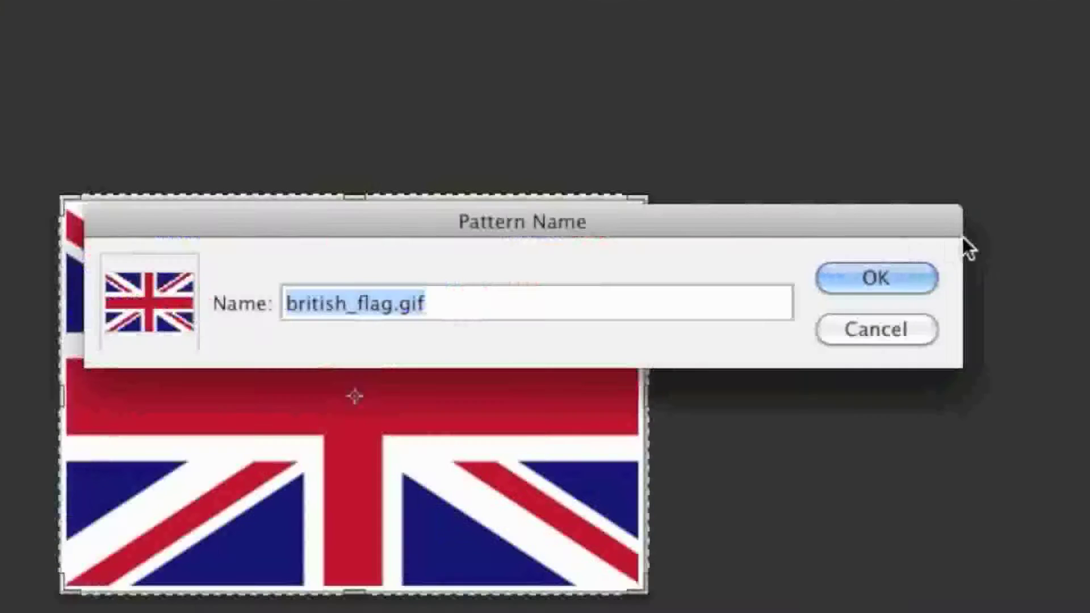
{"action": "left_click", "coordinate": [896, 279]}
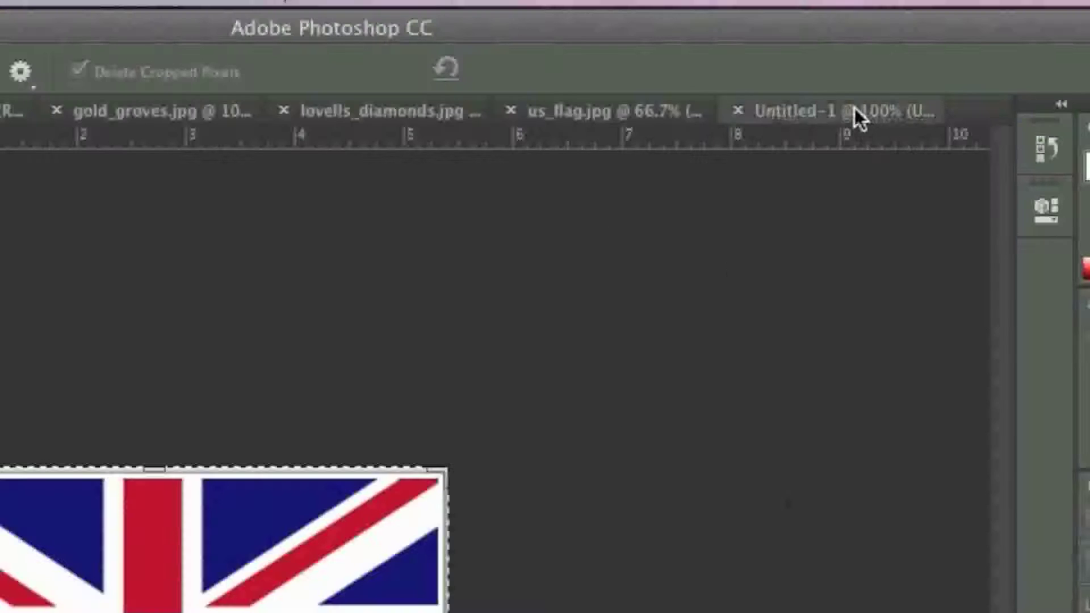
{"action": "left_click", "coordinate": [772, 51]}
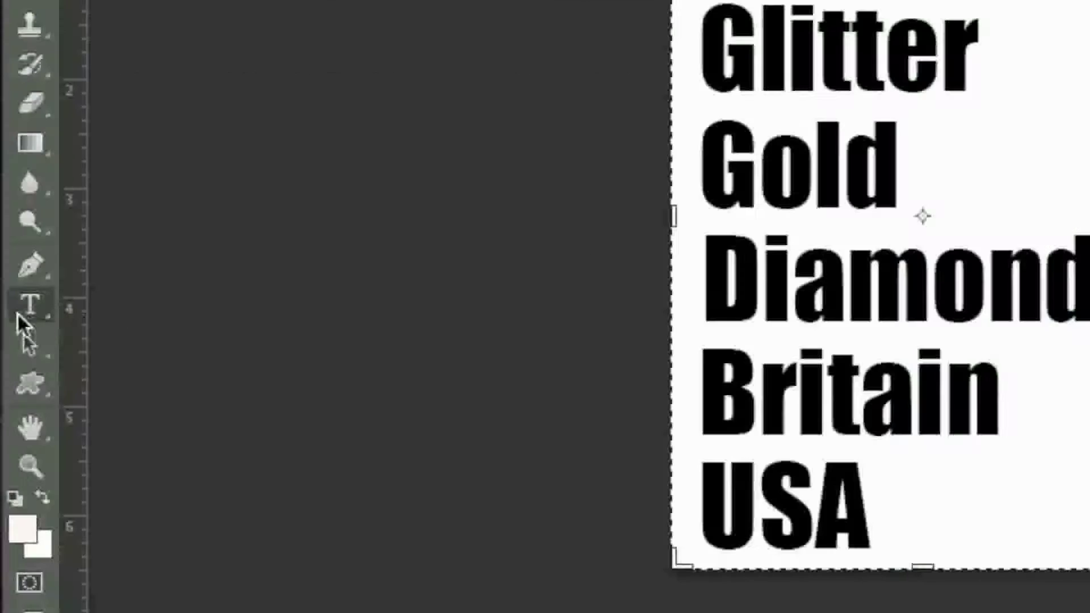
Give the Carbon layer a carbon fibre Pattern Overlay scaled to 61%
{"action": "left_click", "coordinate": [14, 374]}
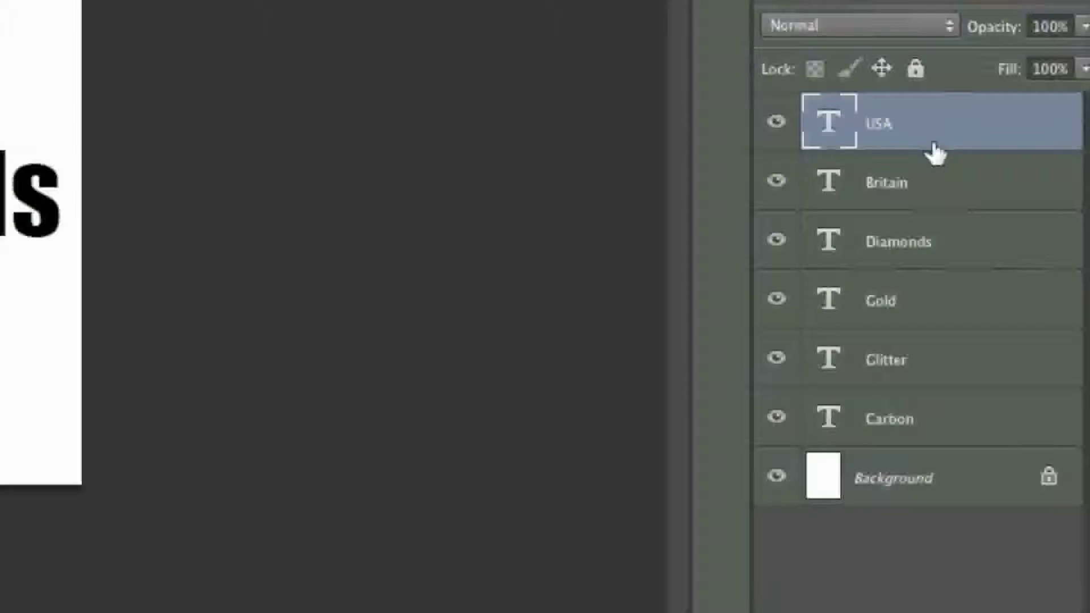
{"action": "left_click", "coordinate": [945, 433]}
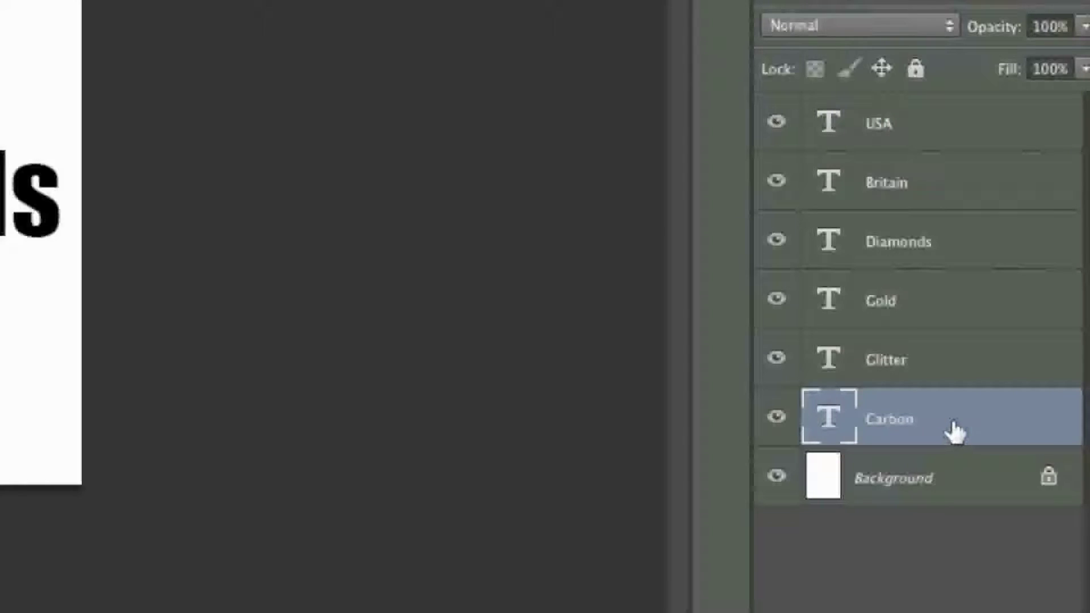
{"action": "double_click", "coordinate": [954, 425]}
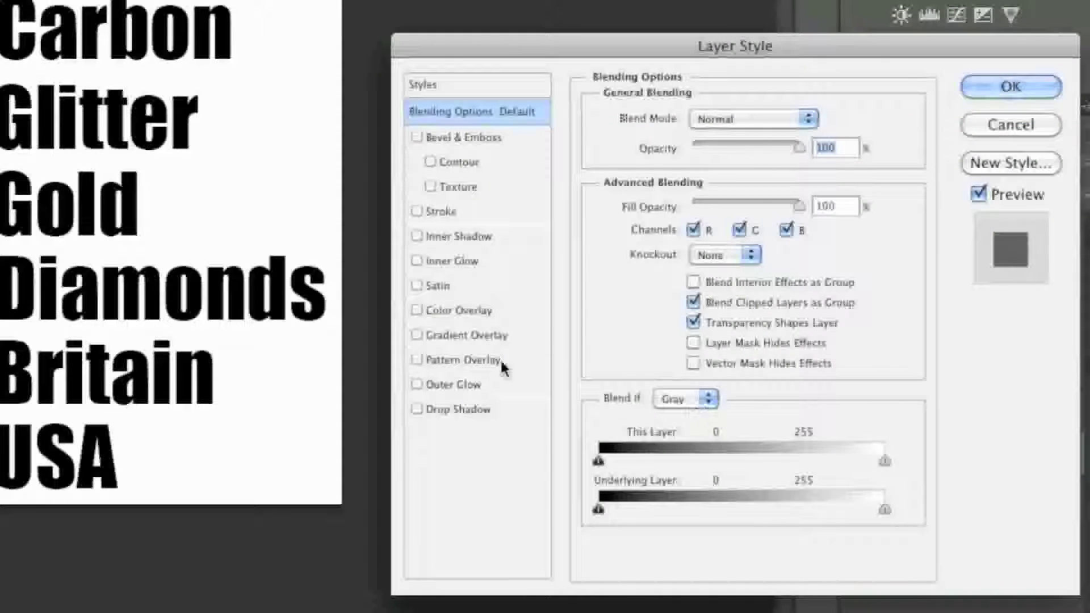
{"action": "left_click", "coordinate": [441, 361]}
{"action": "left_click", "coordinate": [734, 211]}
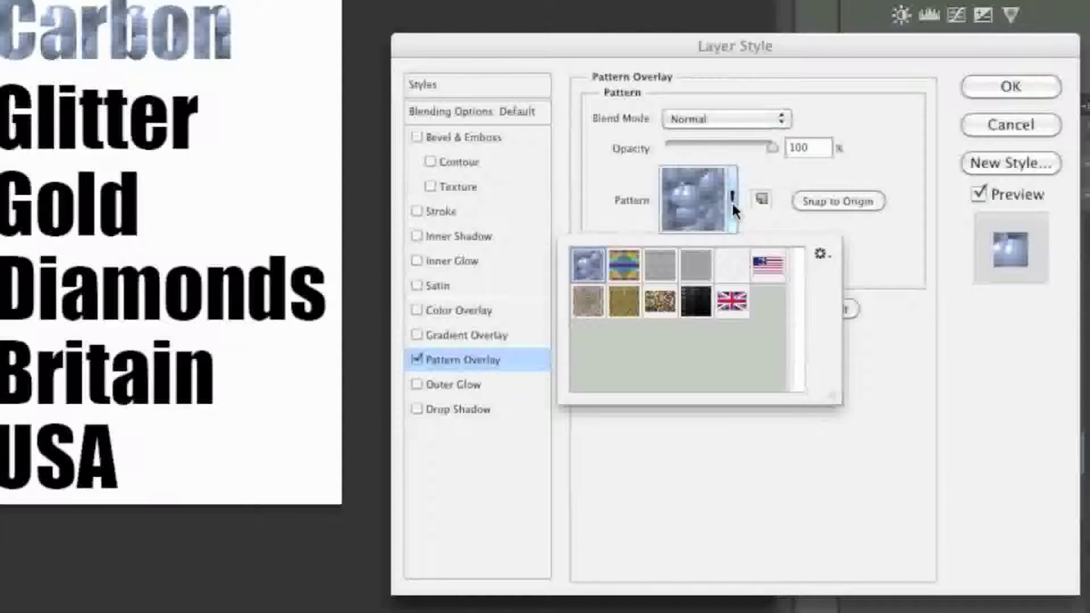
{"action": "left_click", "coordinate": [697, 302]}
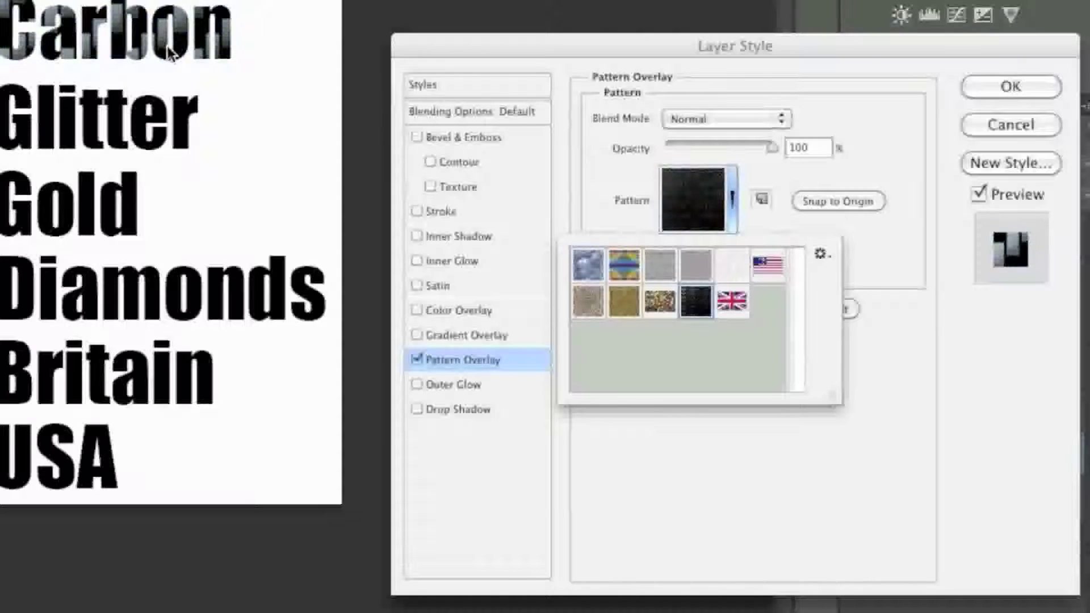
{"action": "left_click", "coordinate": [851, 244]}
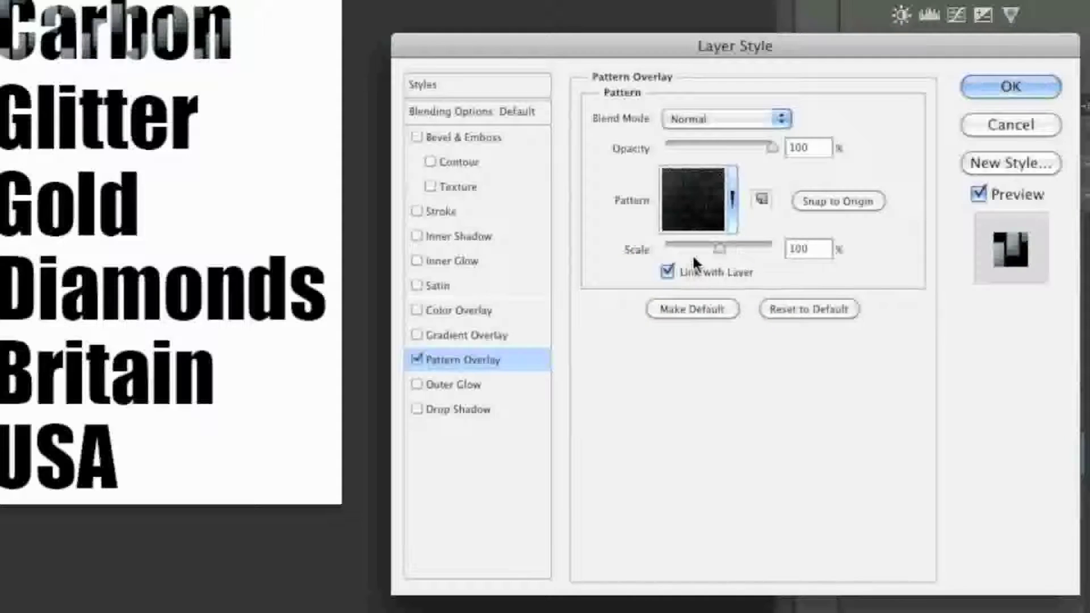
{"action": "left_click_drag", "start_coordinate": [720, 244], "coordinate": [699, 247]}
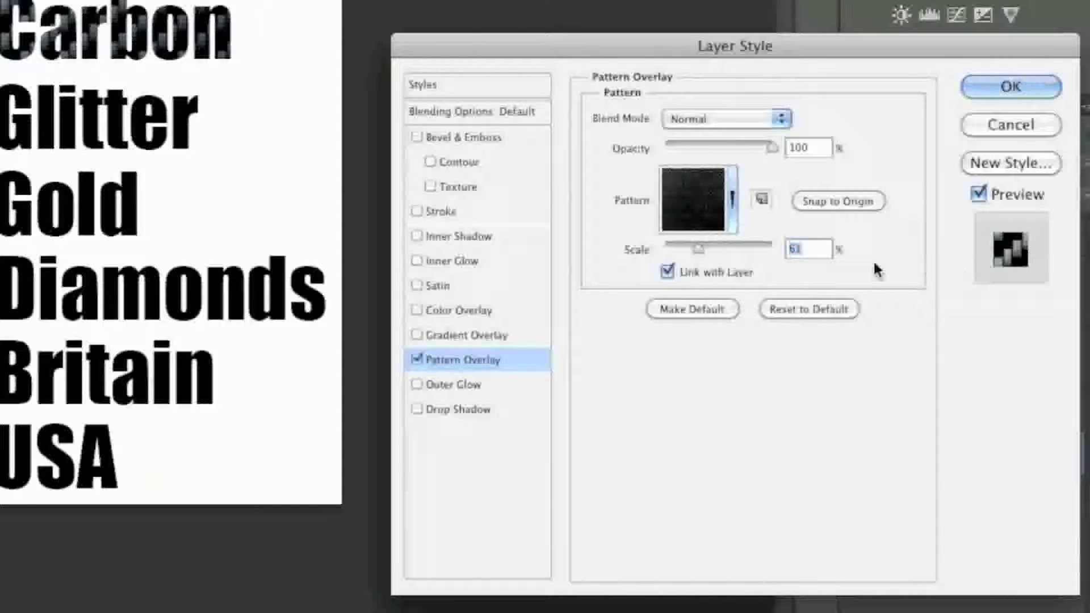
{"action": "left_click", "coordinate": [991, 92]}
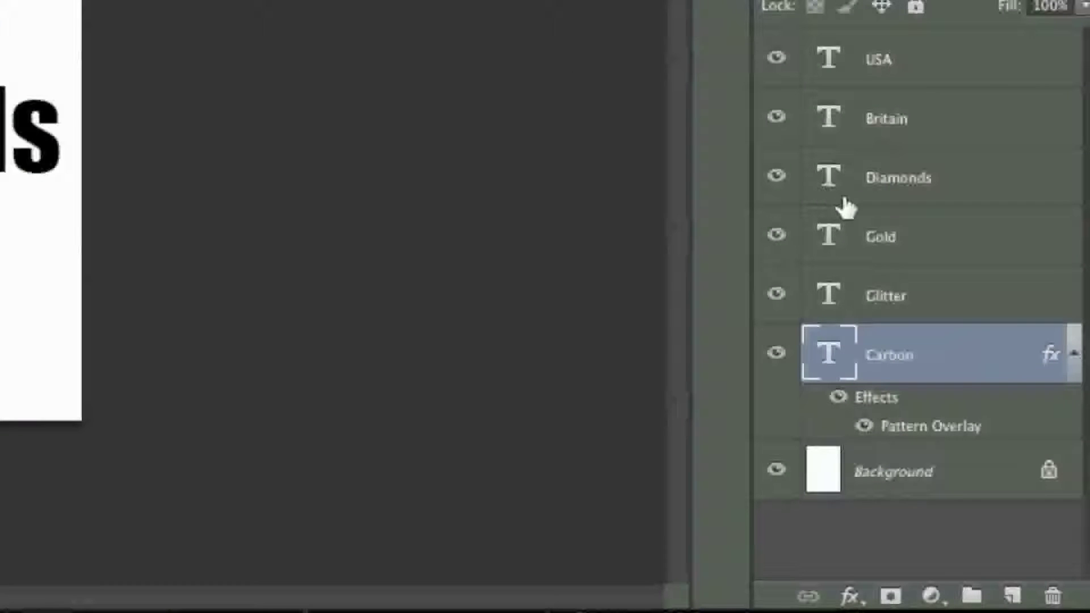
Give the Glitter layer a glitter Pattern Overlay scaled to 77%
{"action": "left_click", "coordinate": [964, 294]}
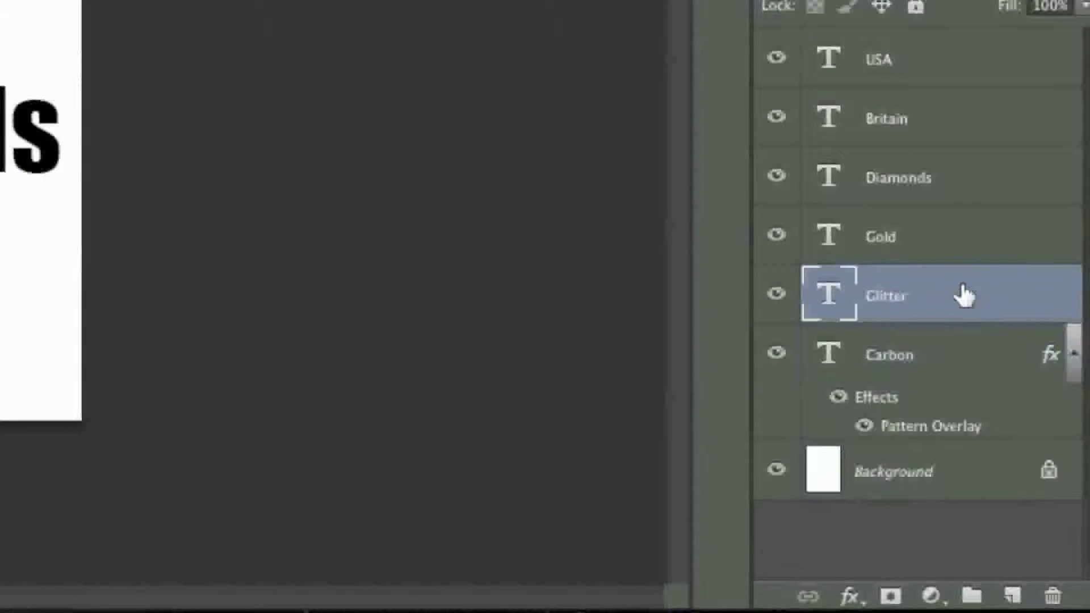
{"action": "double_click", "coordinate": [965, 294]}
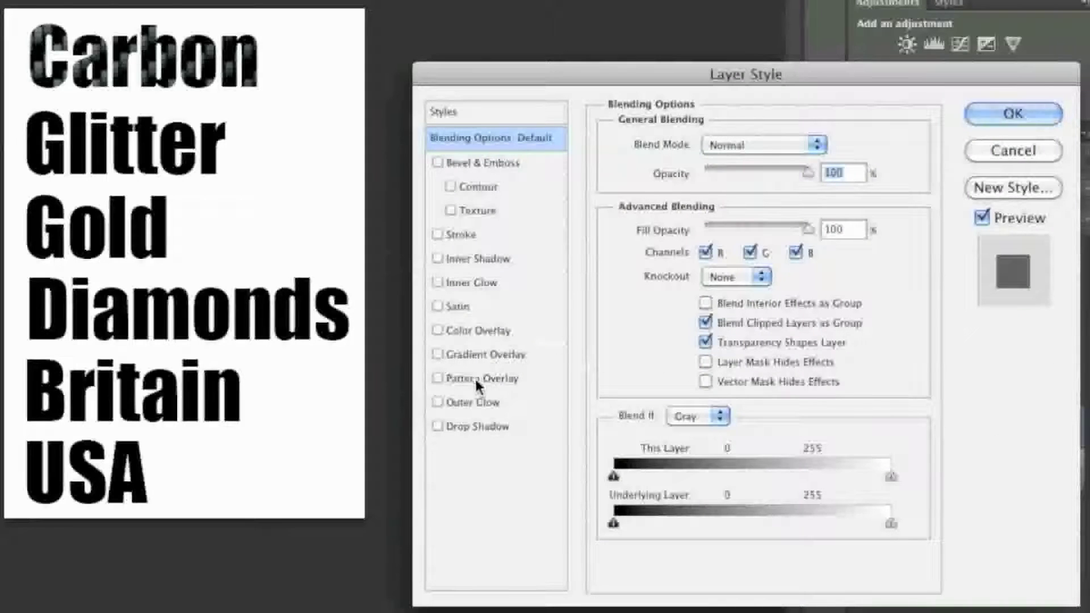
{"action": "left_click", "coordinate": [475, 379]}
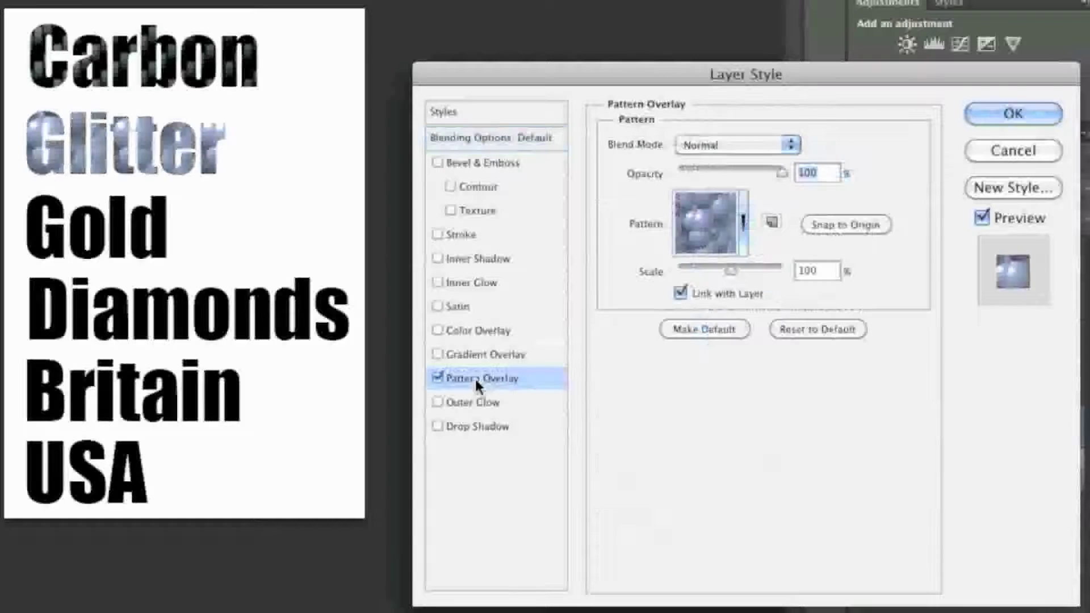
{"action": "left_click", "coordinate": [744, 234]}
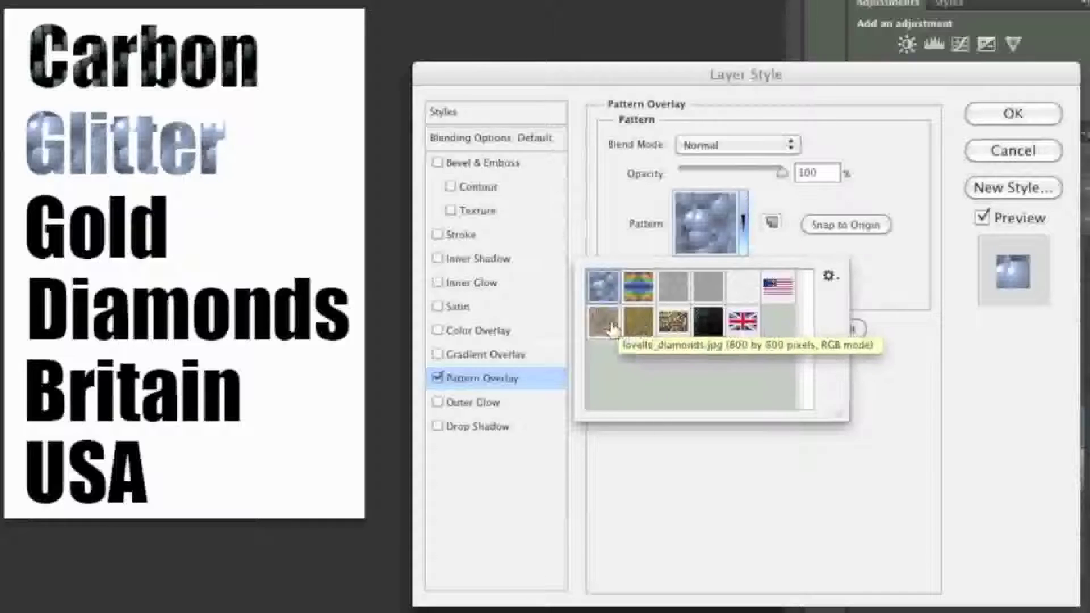
{"action": "left_click", "coordinate": [671, 322]}
{"action": "left_click", "coordinate": [803, 203]}
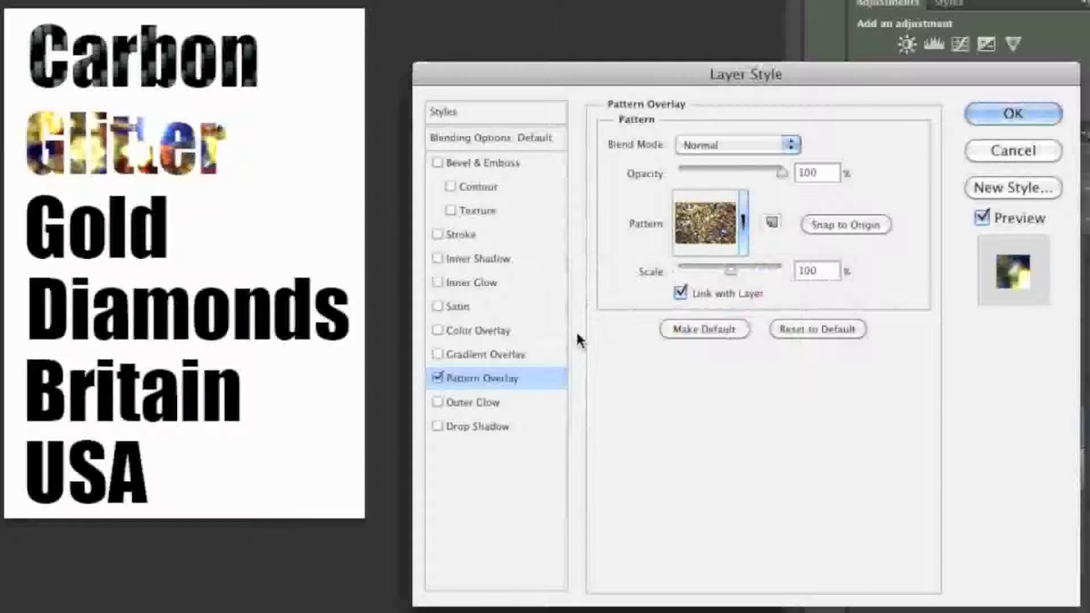
{"action": "left_click_drag", "start_coordinate": [727, 265], "coordinate": [689, 267]}
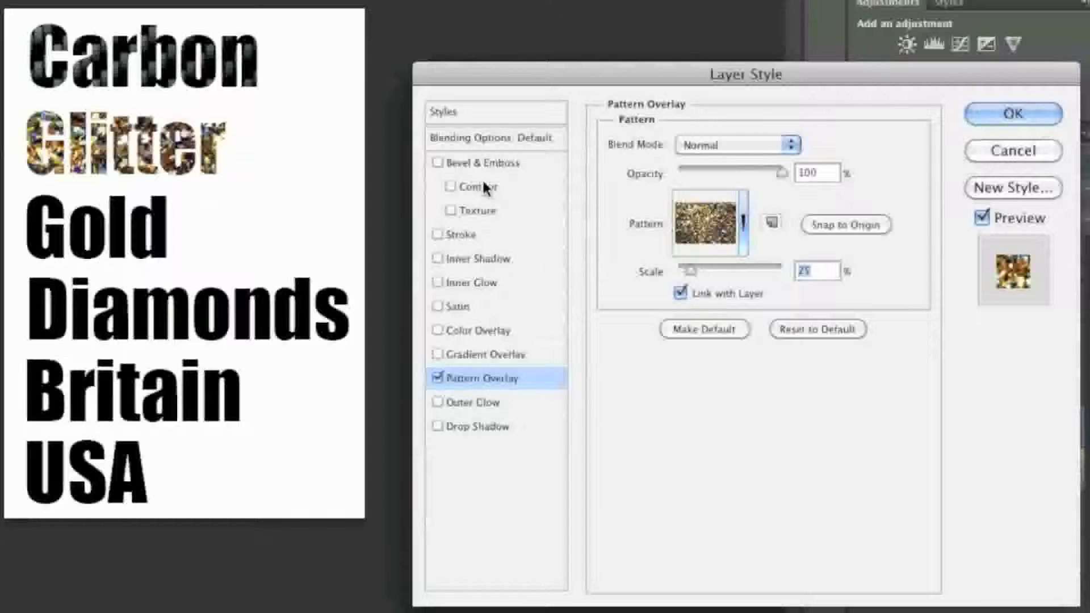
Add Bevel & Emboss to Glitter with Contour and Texture off, and apply the style
{"action": "left_click", "coordinate": [467, 164]}
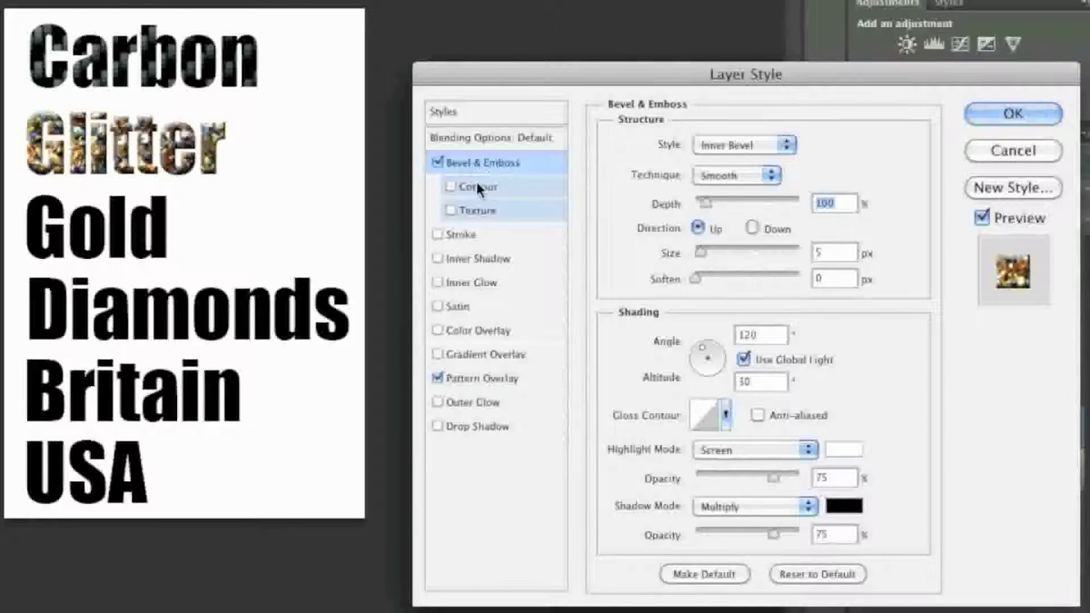
{"action": "left_click", "coordinate": [477, 187]}
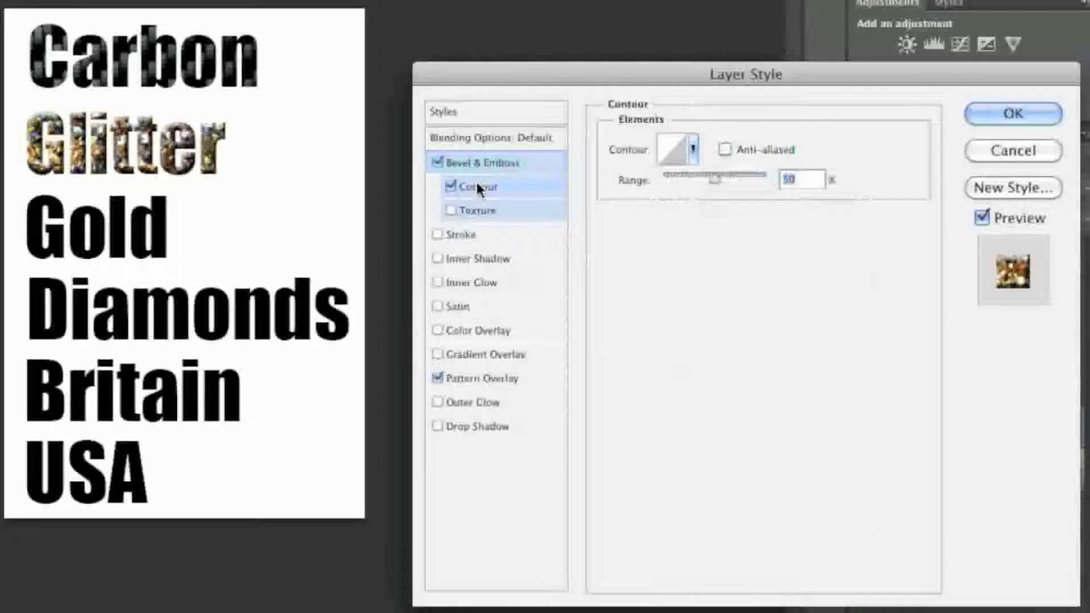
{"action": "left_click", "coordinate": [451, 209]}
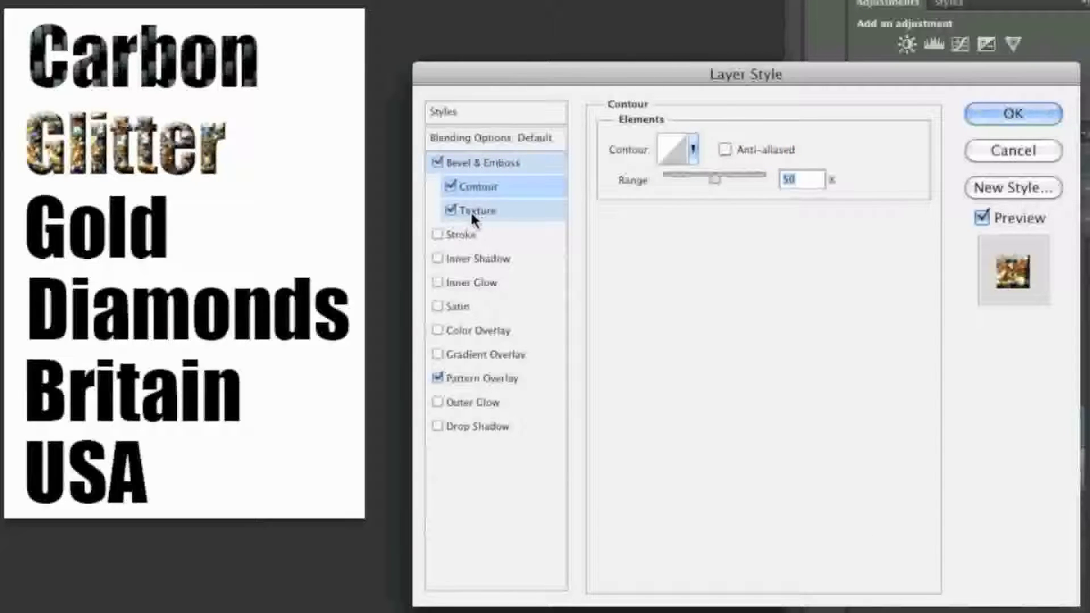
{"action": "left_click", "coordinate": [452, 210]}
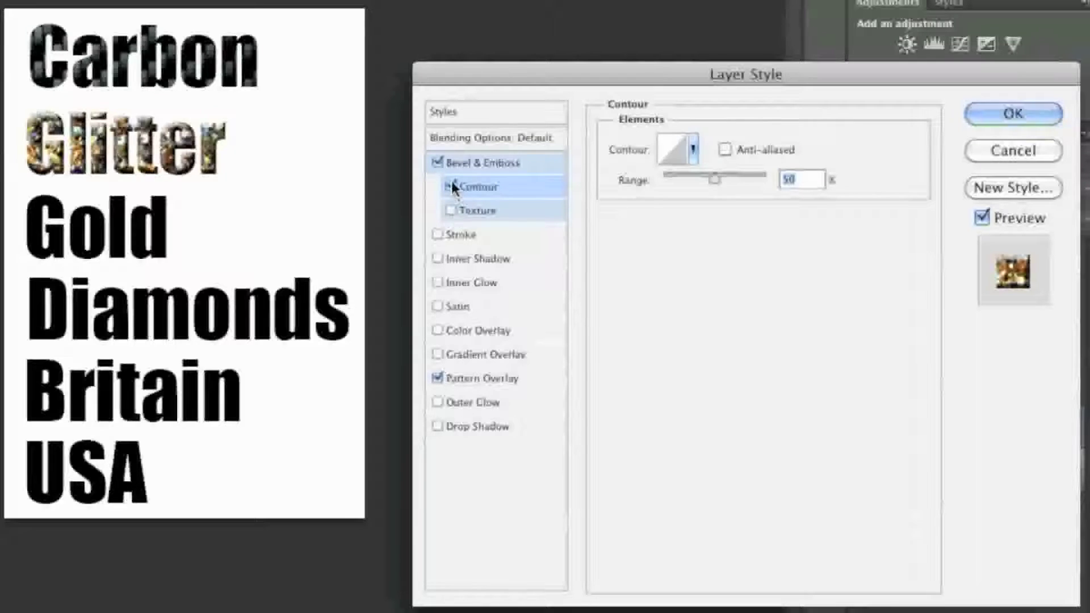
{"action": "left_click", "coordinate": [452, 183]}
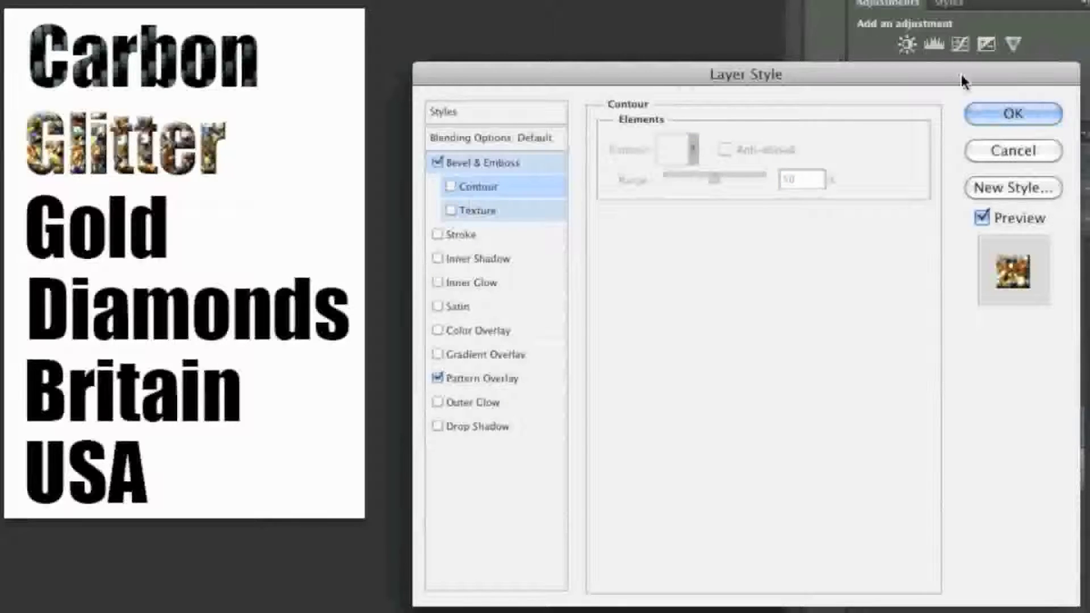
{"action": "left_click", "coordinate": [999, 111]}
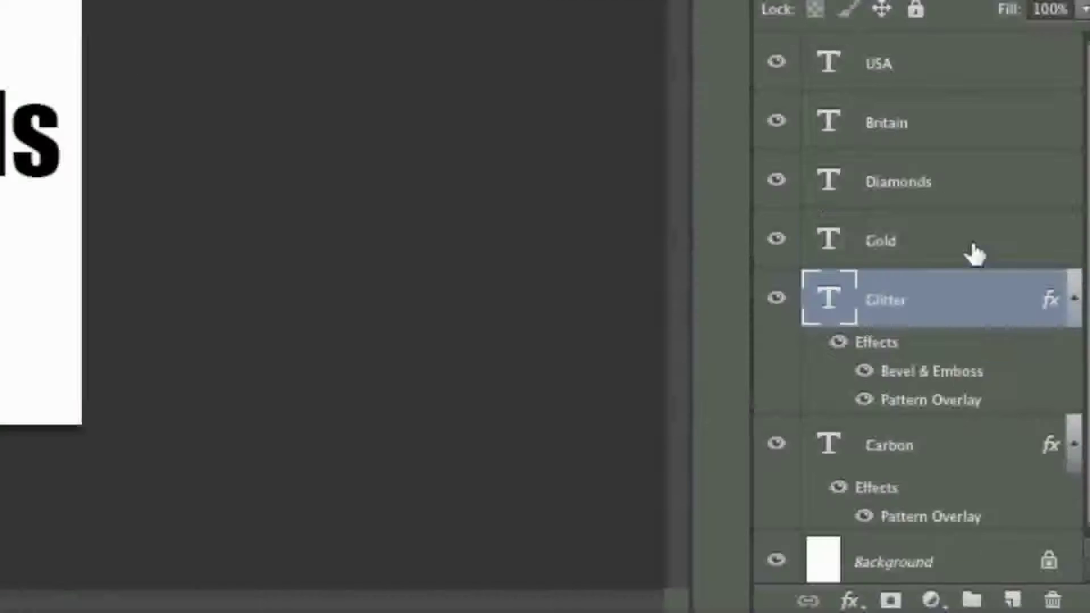
{"action": "left_click", "coordinate": [974, 252]}
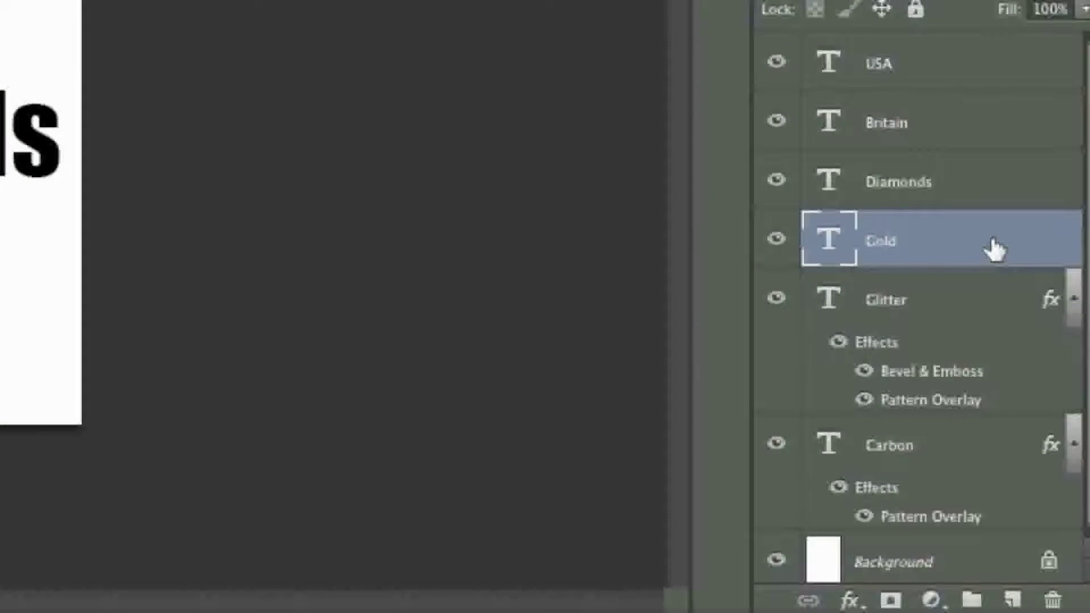
Give the Gold layer a gold texture Pattern Overlay scaled to 43%
{"action": "double_click", "coordinate": [994, 250]}
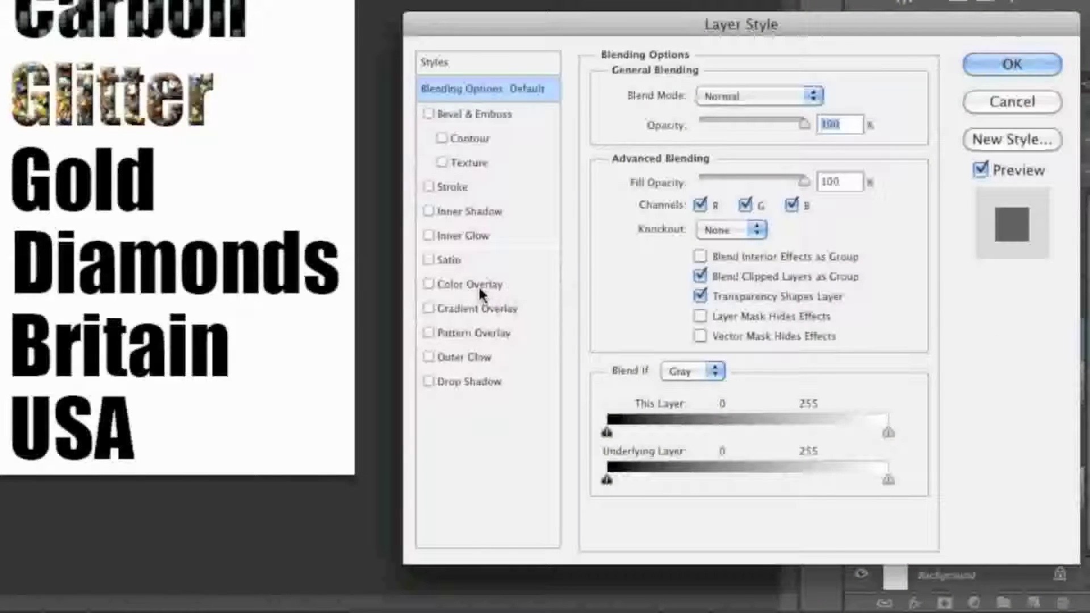
{"action": "left_click", "coordinate": [451, 333]}
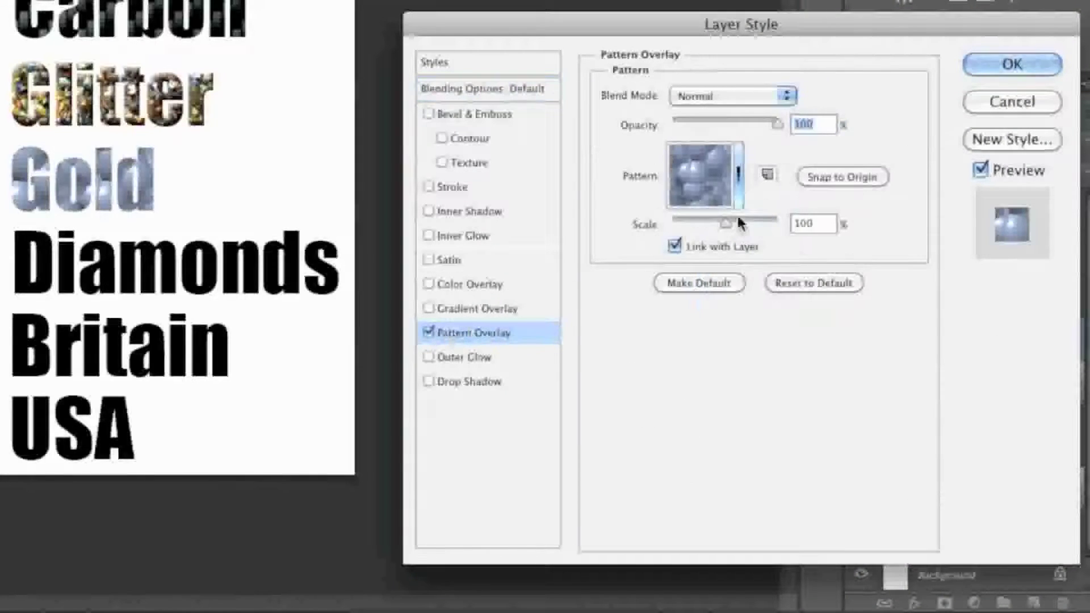
{"action": "left_click", "coordinate": [738, 195]}
{"action": "left_click", "coordinate": [635, 277]}
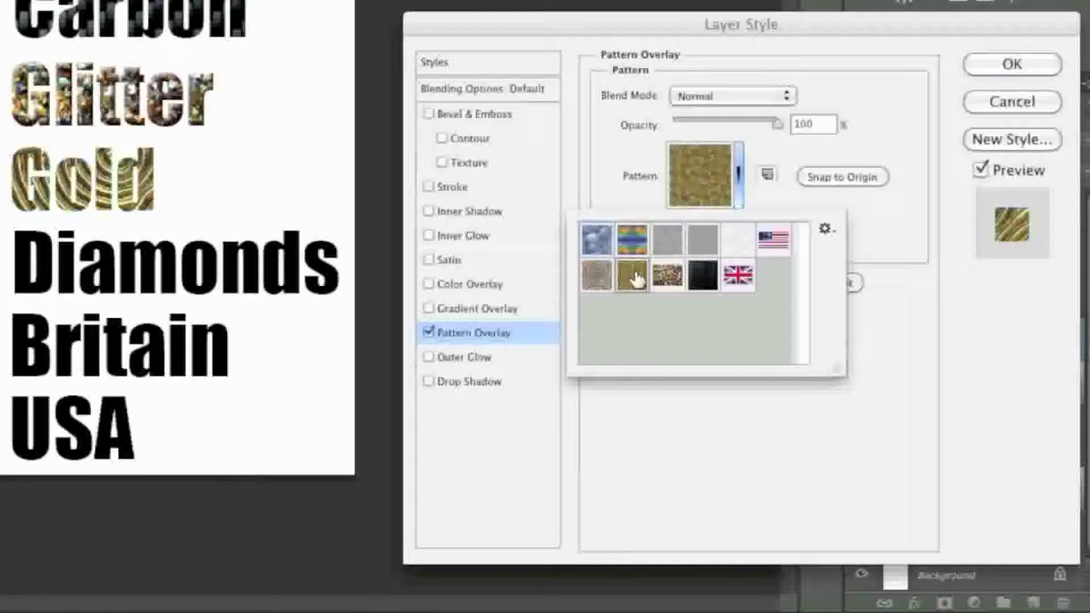
{"action": "left_click", "coordinate": [867, 209]}
{"action": "left_click_drag", "start_coordinate": [713, 226], "coordinate": [697, 225]}
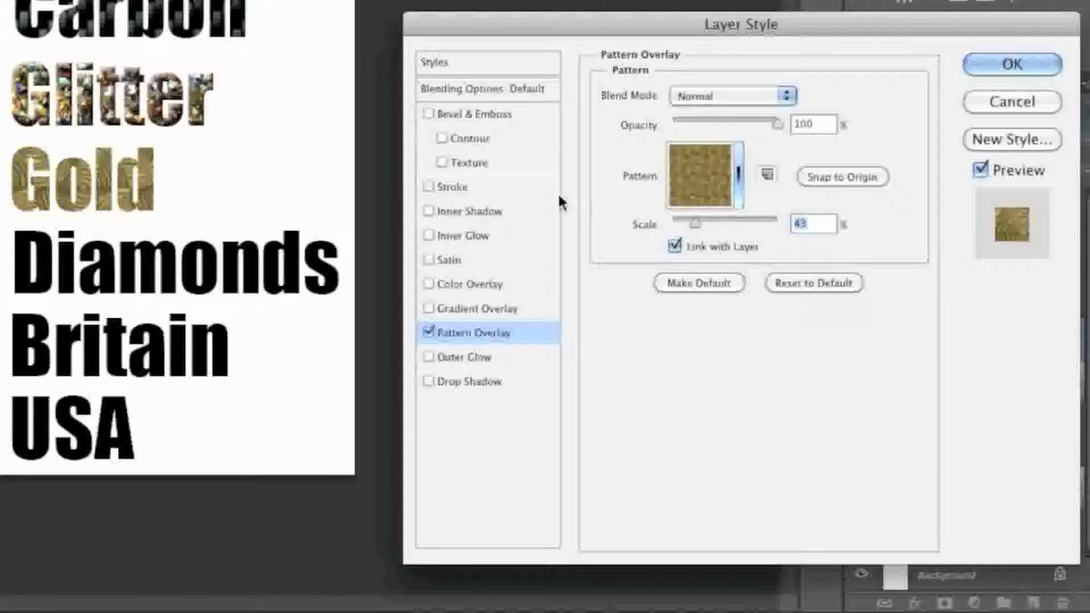
Add a d99f00 gold Stroke to Gold and apply the style
{"action": "left_click", "coordinate": [480, 188]}
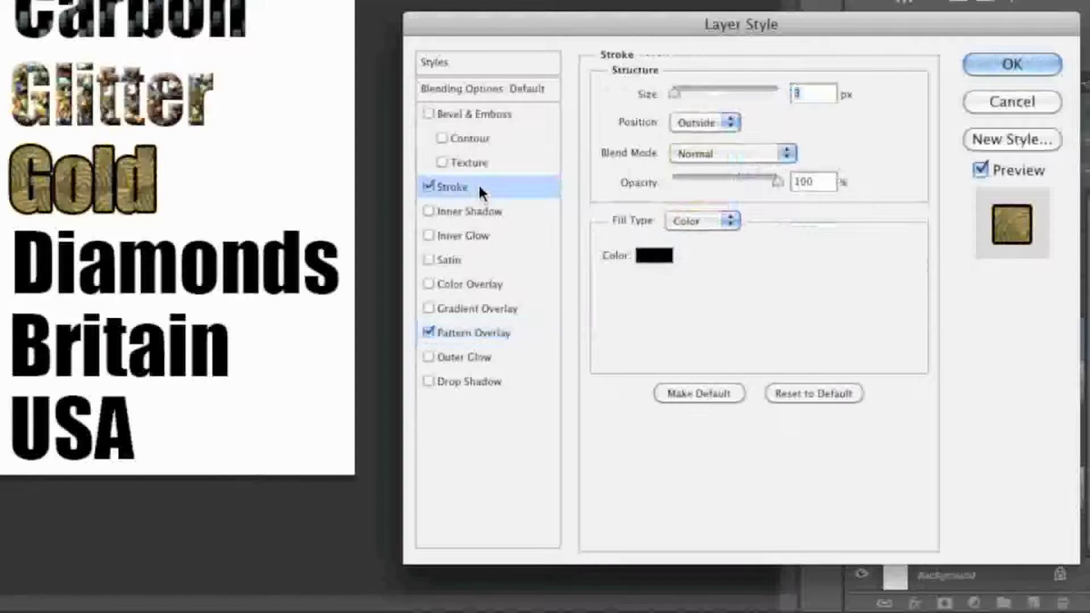
{"action": "left_click", "coordinate": [428, 187]}
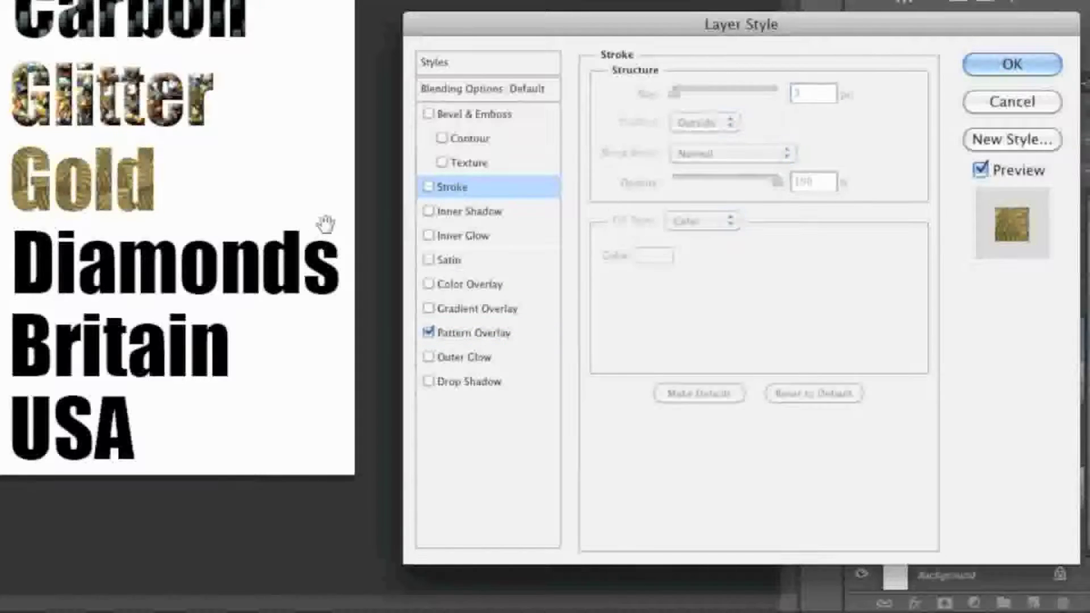
{"action": "left_click", "coordinate": [325, 224], "text": "super"}
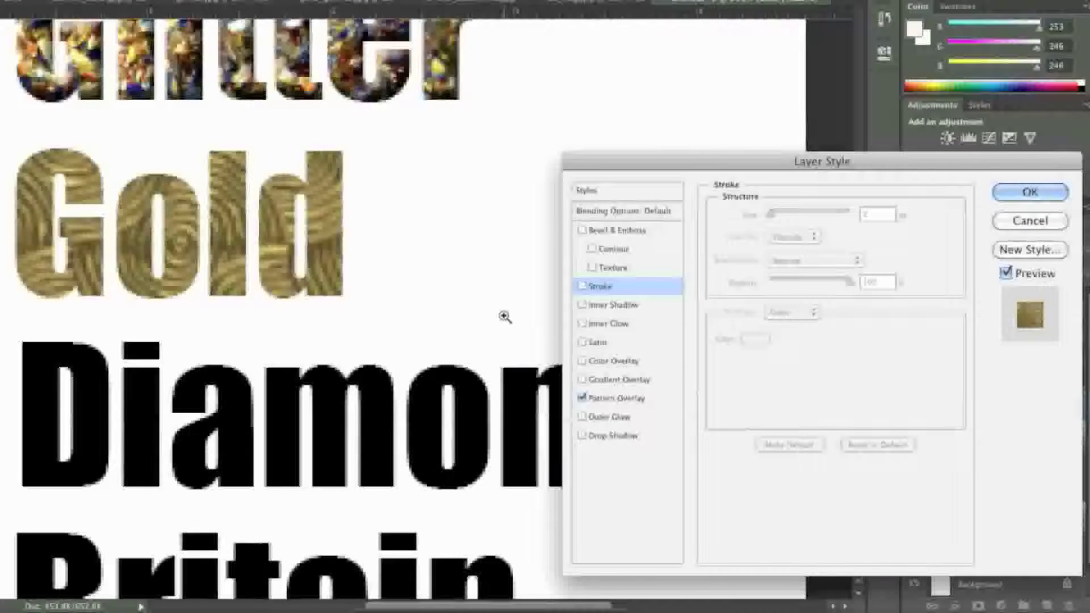
{"action": "left_click", "coordinate": [605, 287]}
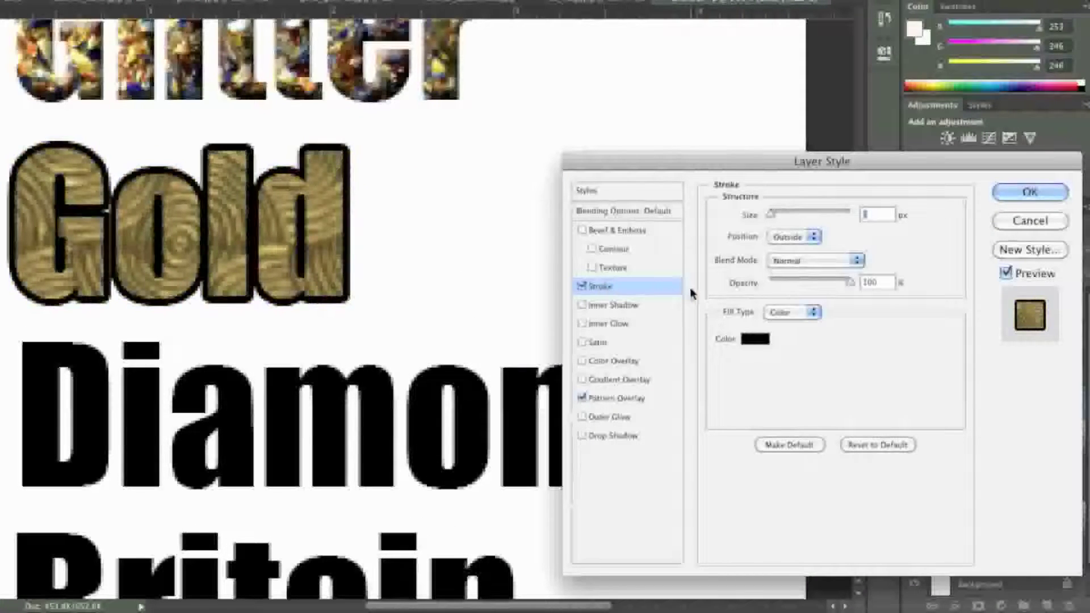
{"action": "left_click", "coordinate": [754, 339]}
{"action": "left_click", "coordinate": [908, 553]}
{"action": "double_click", "coordinate": [910, 554]}
{"action": "type", "text": "d99f00"}
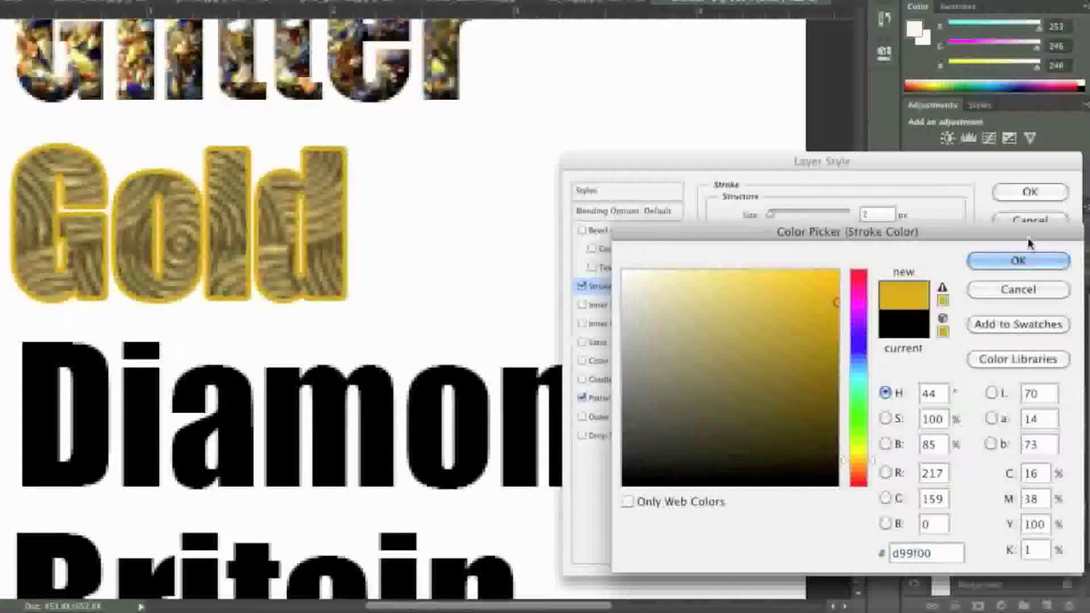
{"action": "left_click", "coordinate": [1017, 261]}
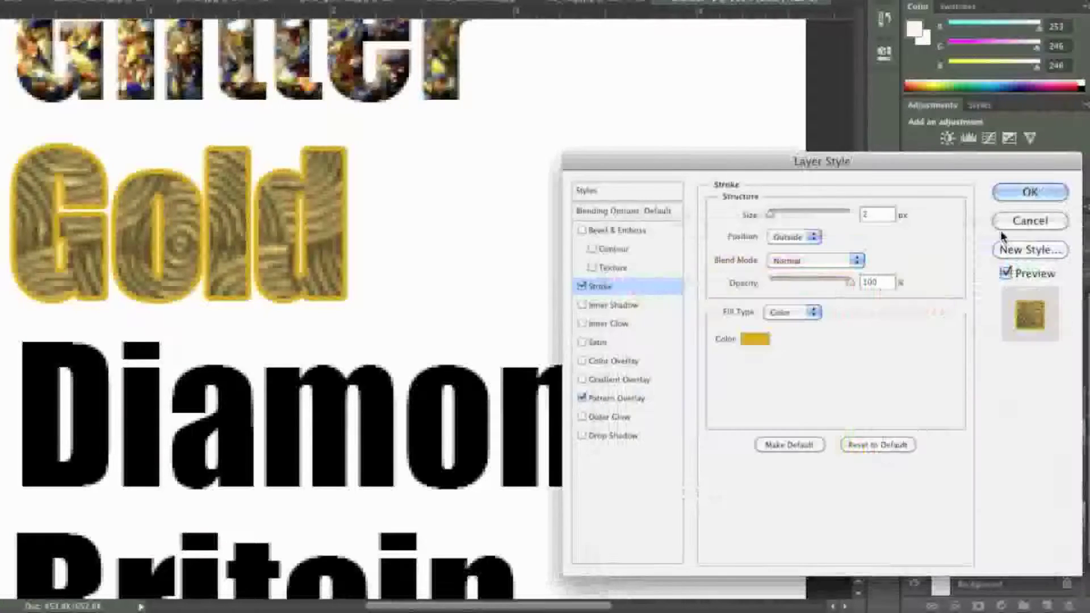
{"action": "left_click", "coordinate": [1025, 195]}
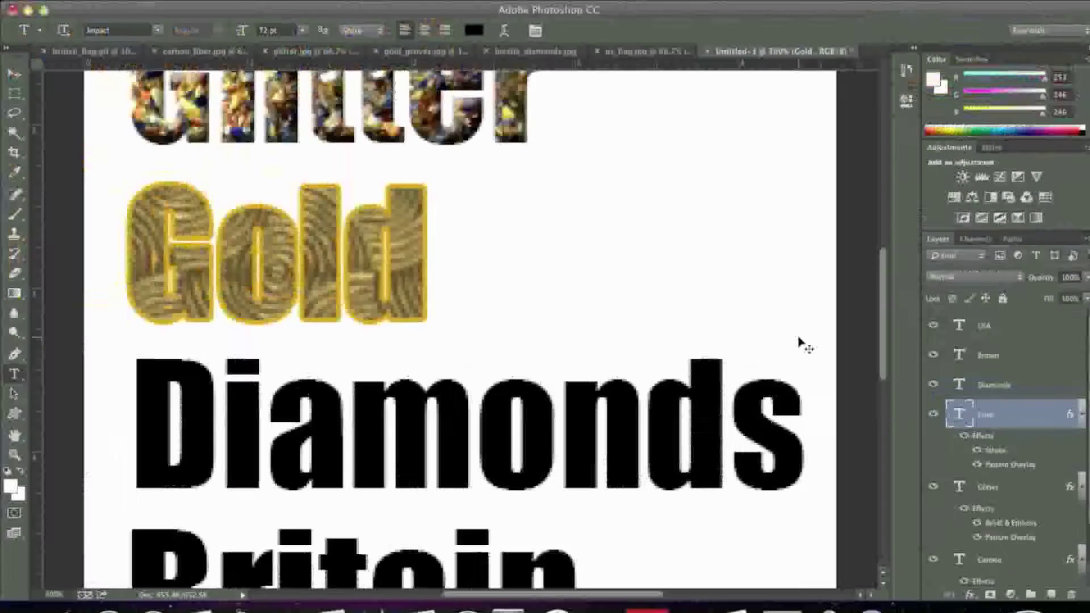
{"action": "key", "text": "super+minus"}
{"action": "key", "text": "super+minus"}
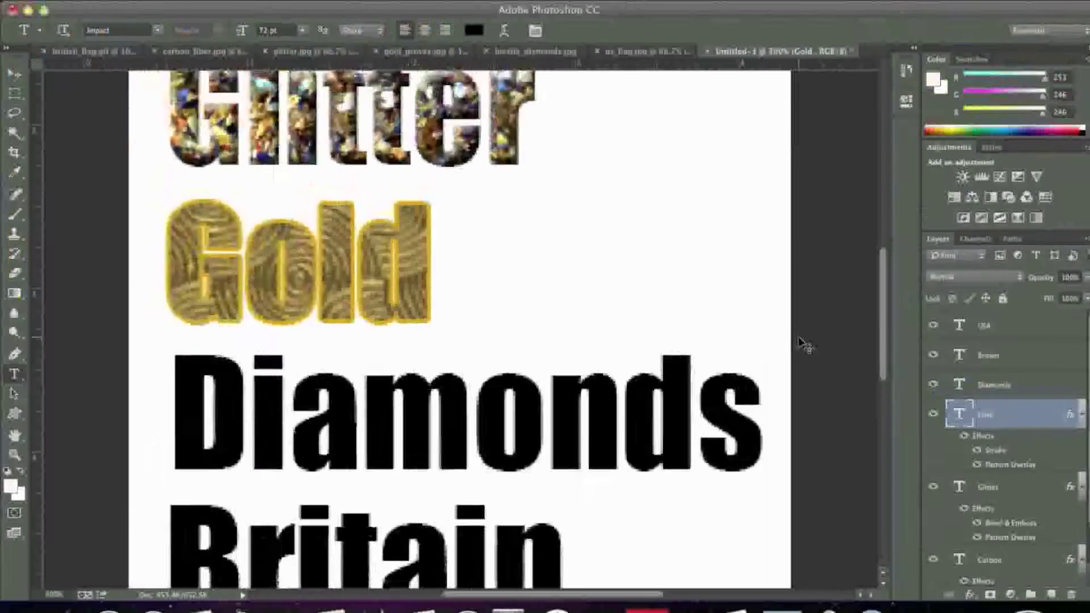
Give the Diamonds layer a diamond-tile Pattern Overlay at a reduced scale
{"action": "scroll", "coordinate": [993, 426], "scroll_direction": "down", "scroll_amount": 1}
{"action": "scroll", "coordinate": [1056, 454], "scroll_direction": "up", "scroll_amount": 1}
{"action": "left_click", "coordinate": [1032, 384]}
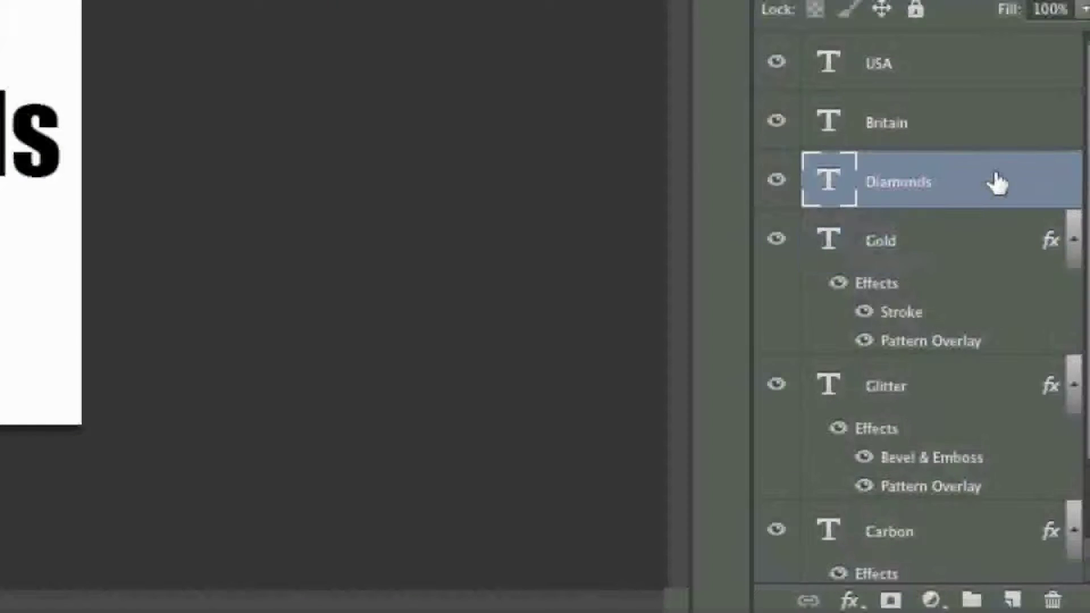
{"action": "double_click", "coordinate": [997, 182]}
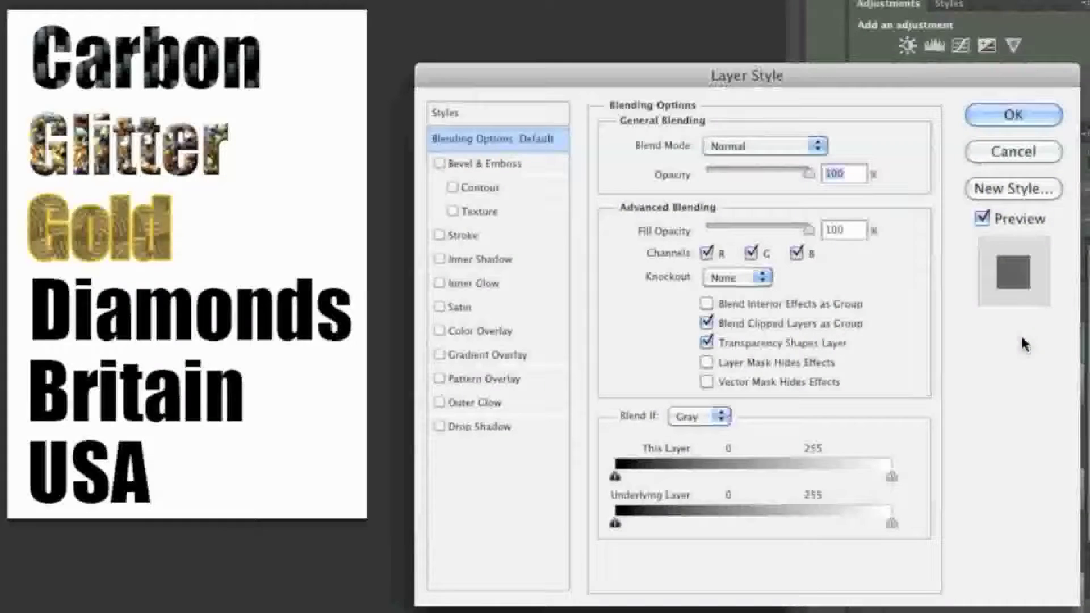
{"action": "left_click", "coordinate": [460, 377]}
{"action": "left_click", "coordinate": [748, 247]}
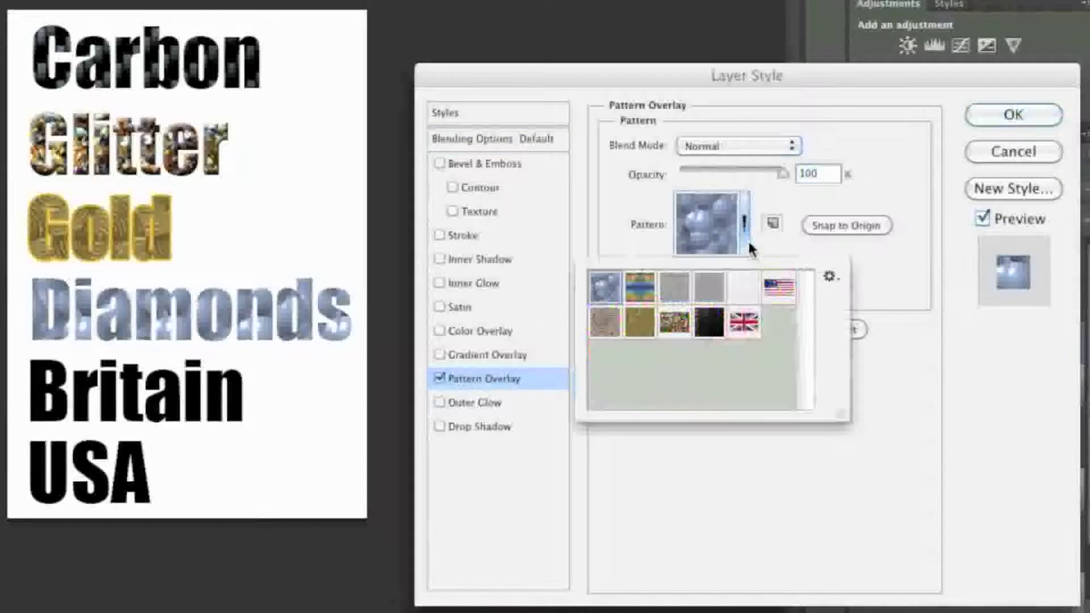
{"action": "left_click", "coordinate": [601, 326]}
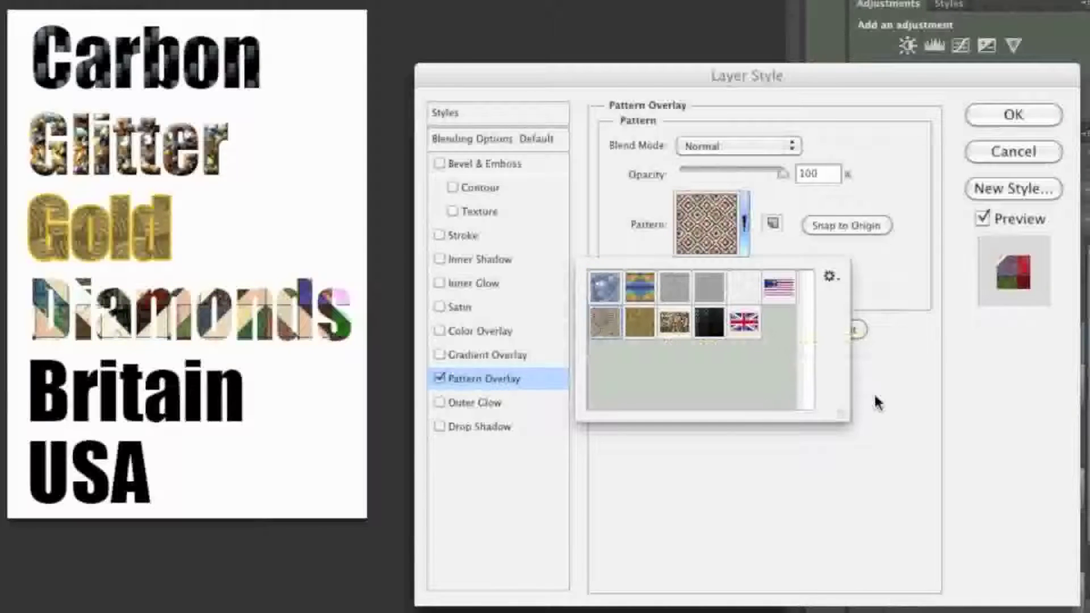
{"action": "left_click", "coordinate": [877, 291]}
{"action": "left_click_drag", "start_coordinate": [732, 269], "coordinate": [706, 270]}
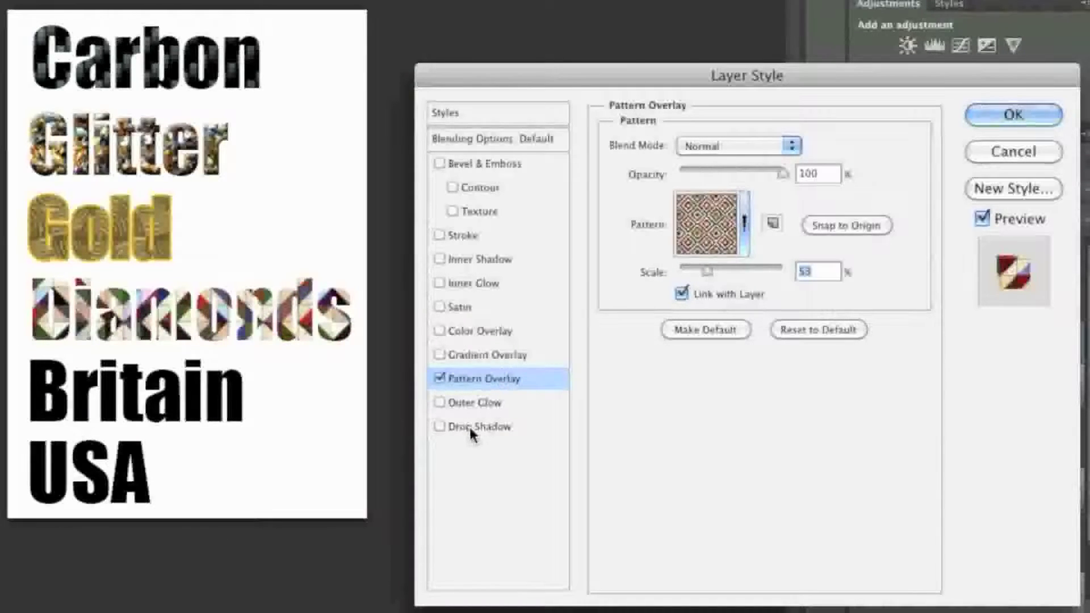
Add a 1 px light grey Stroke to Diamonds and apply the style
{"action": "left_click", "coordinate": [464, 236]}
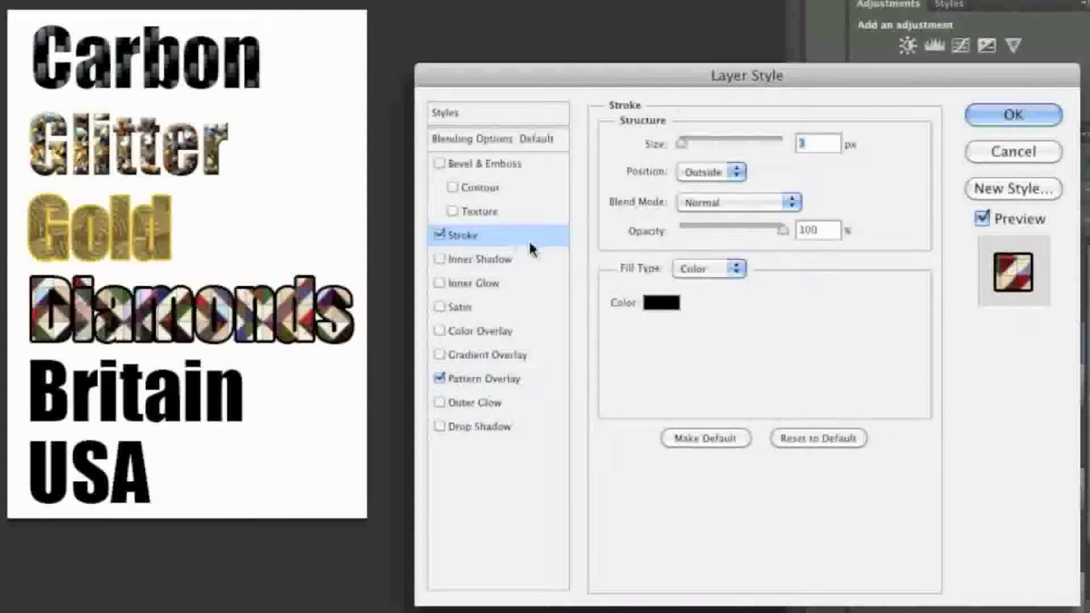
{"action": "left_click", "coordinate": [661, 303]}
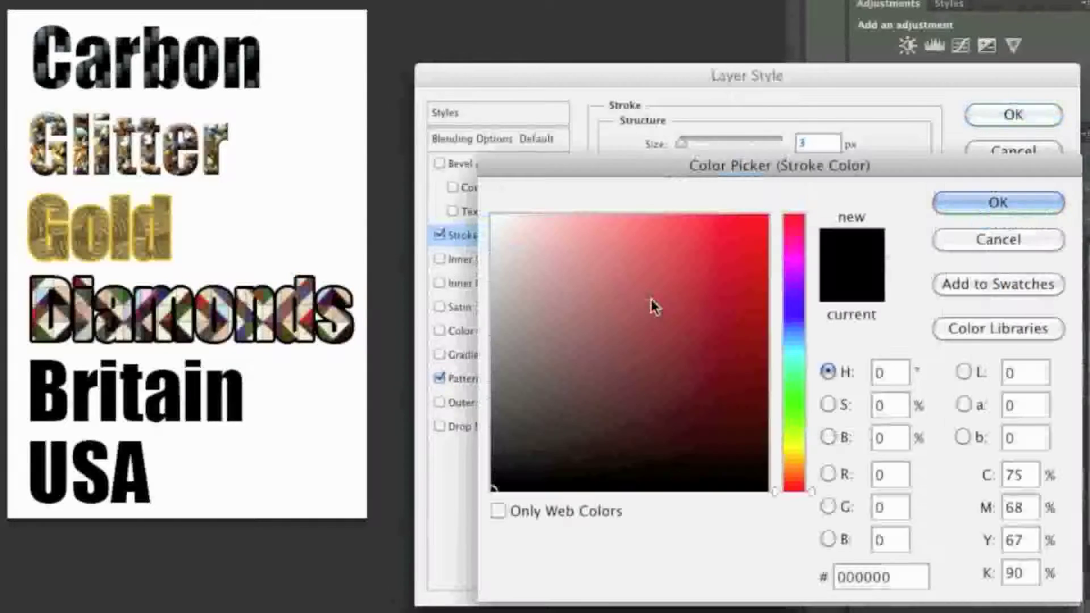
{"action": "left_click_drag", "start_coordinate": [490, 451], "coordinate": [496, 353]}
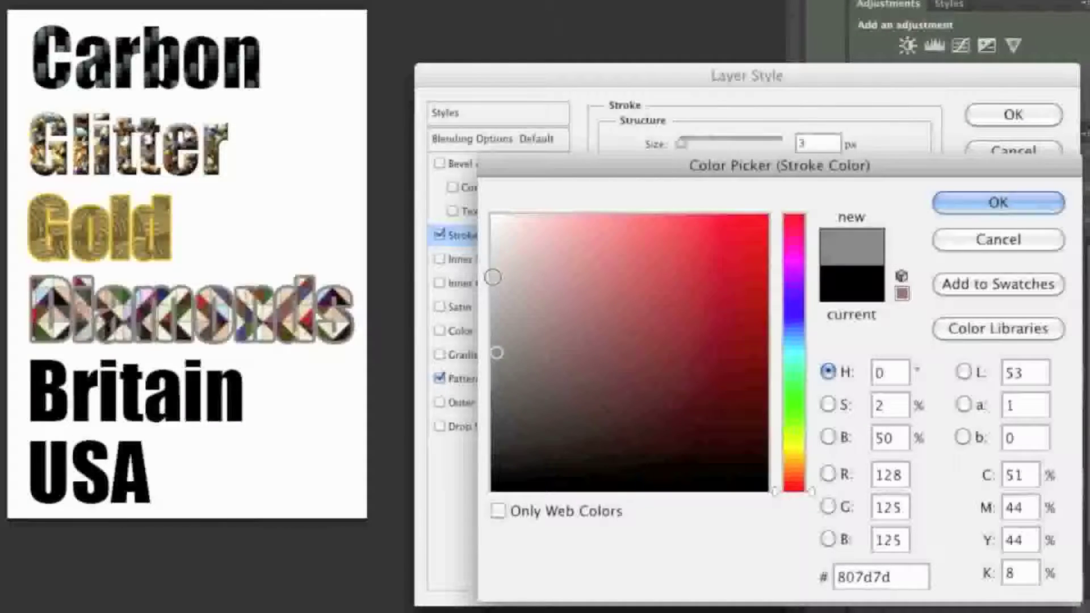
{"action": "left_click", "coordinate": [492, 277]}
{"action": "left_click", "coordinate": [964, 206]}
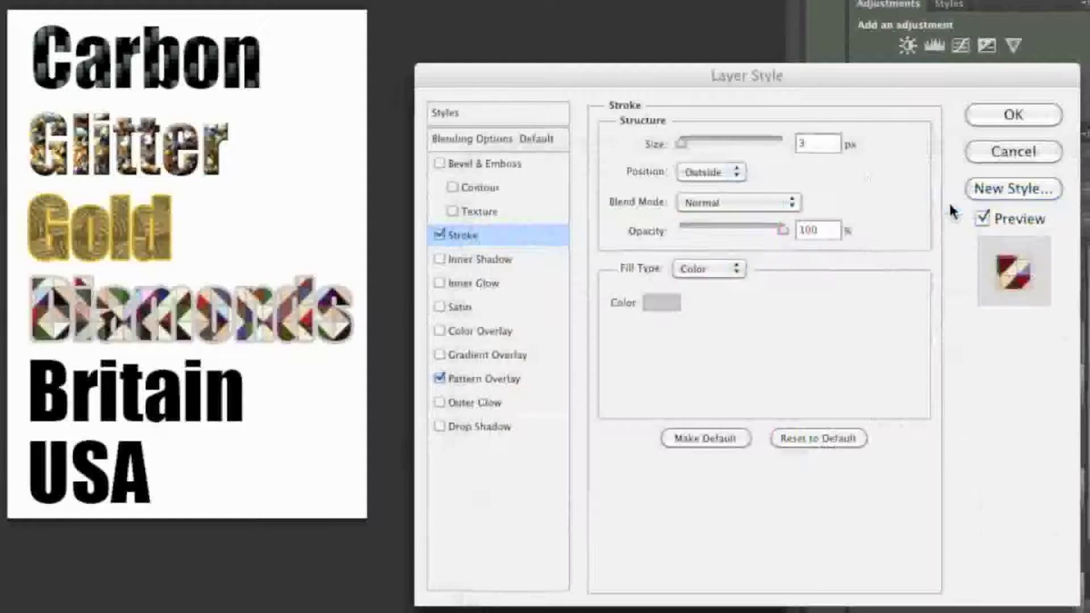
{"action": "mouse_move", "coordinate": [684, 146]}
{"action": "left_mouse_down"}
{"action": "mouse_move", "coordinate": [671, 143]}
{"action": "mouse_move", "coordinate": [680, 149]}
{"action": "left_mouse_up"}
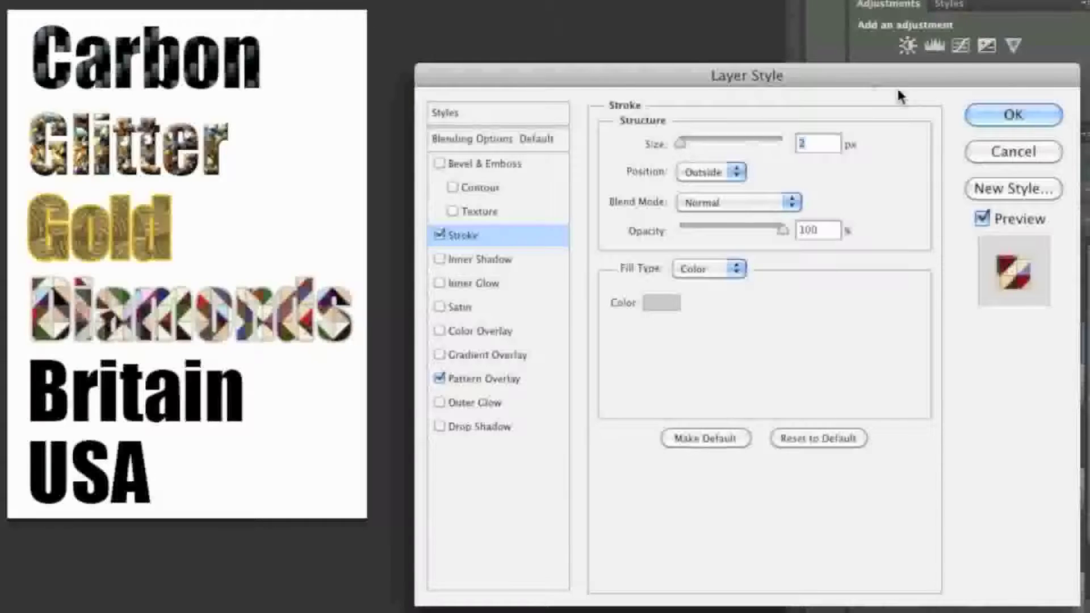
{"action": "left_click", "coordinate": [1020, 114]}
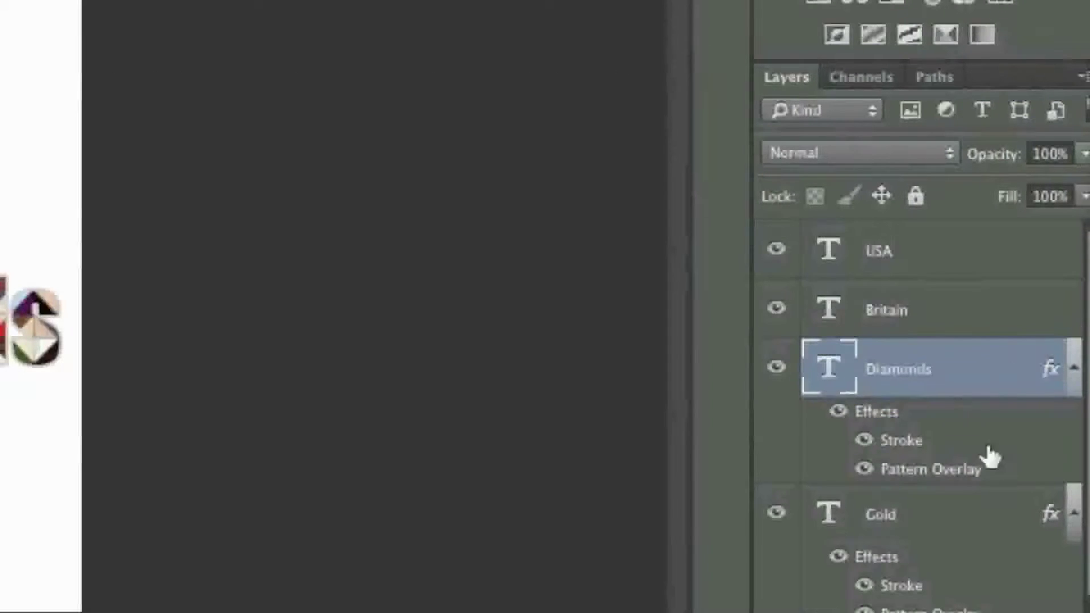
{"action": "left_click", "coordinate": [939, 310]}
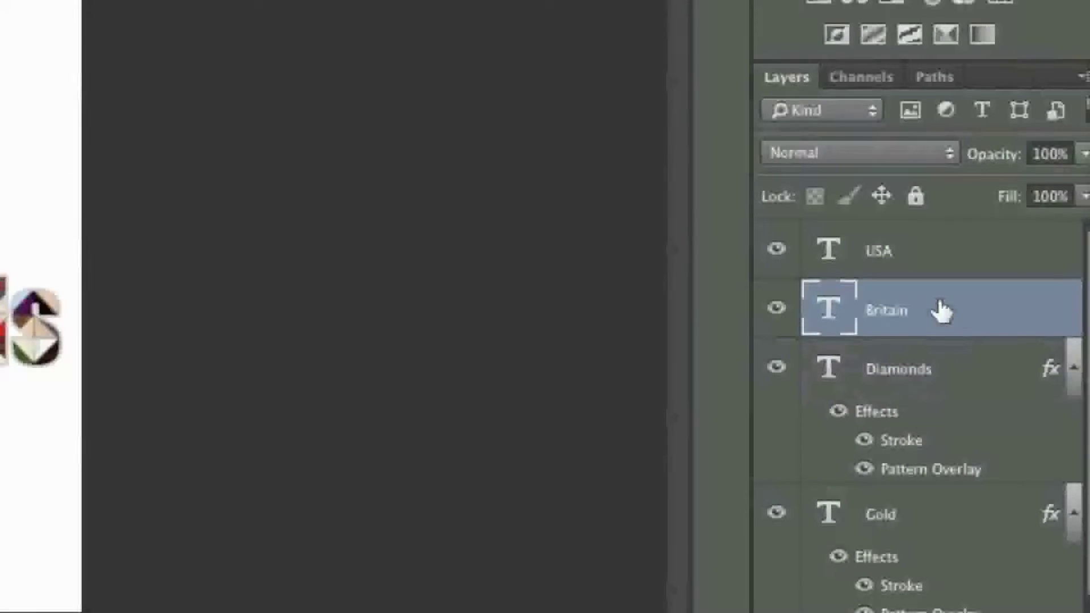
{"action": "double_click", "coordinate": [968, 314]}
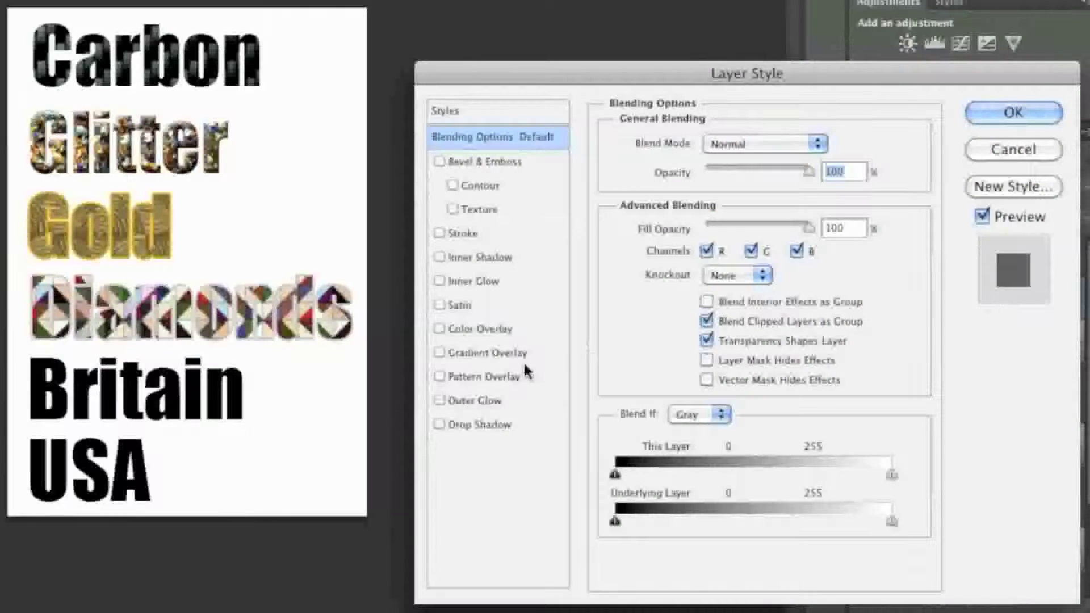
Fill Britain with the Union Jack pattern, snapped to origin, at 51% scale
{"action": "left_click", "coordinate": [490, 375]}
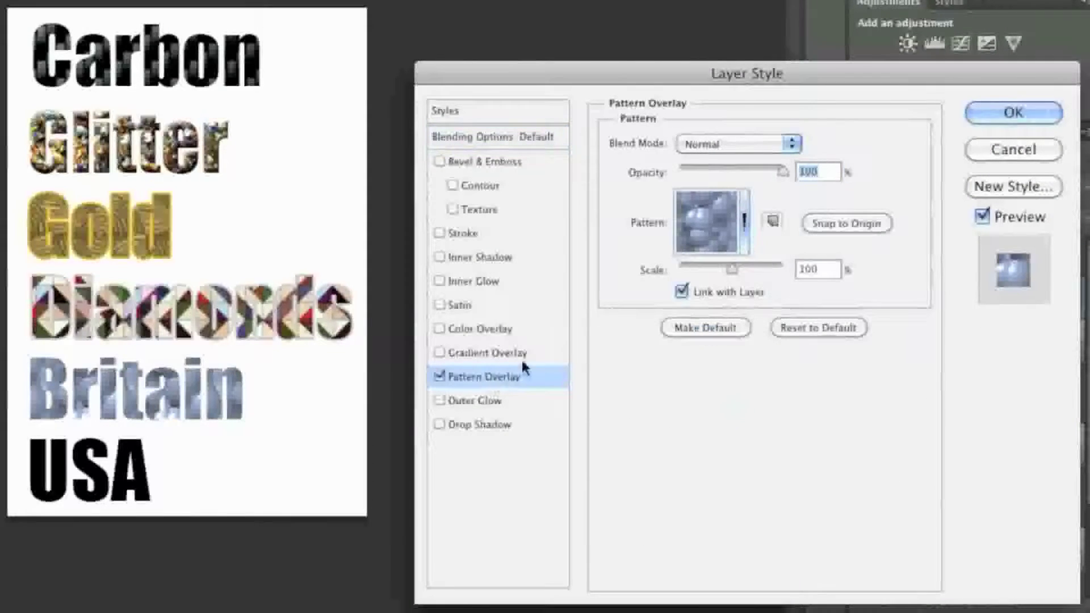
{"action": "left_click", "coordinate": [744, 229]}
{"action": "left_click", "coordinate": [745, 320]}
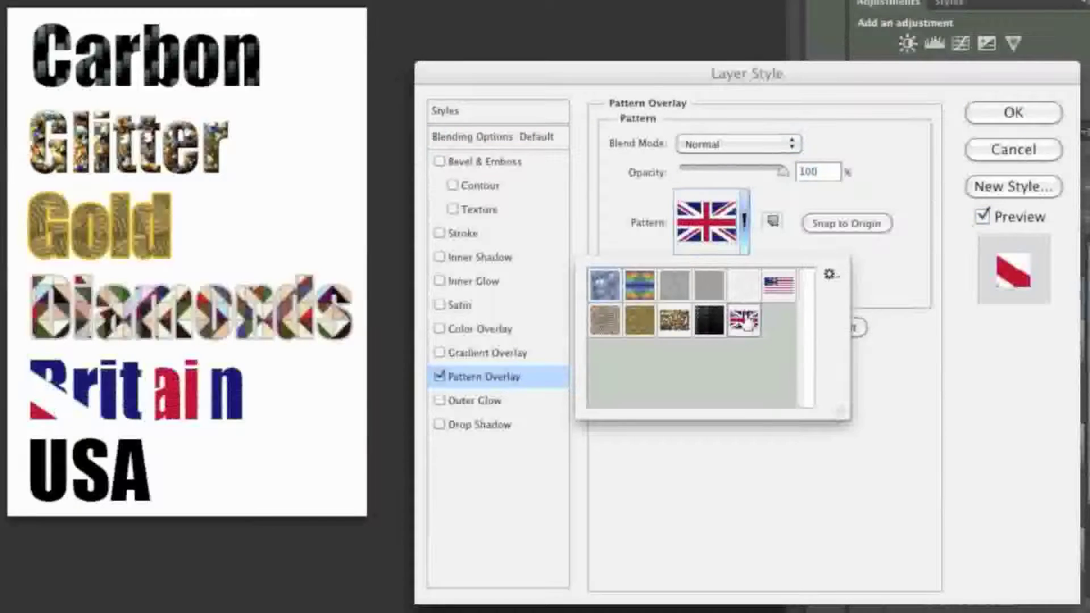
{"action": "left_click", "coordinate": [880, 259]}
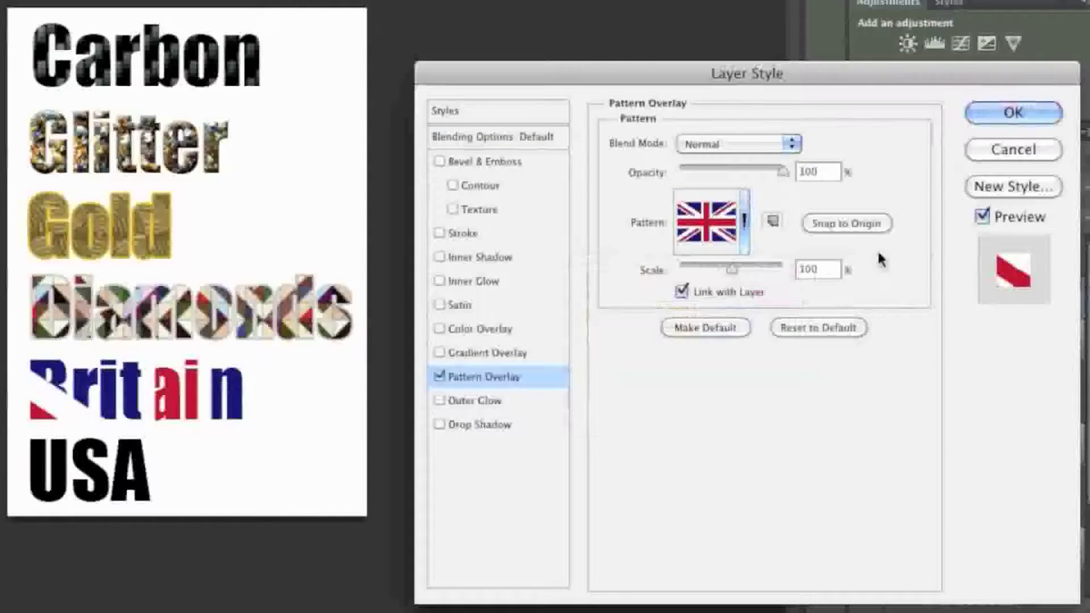
{"action": "left_click_drag", "start_coordinate": [732, 268], "coordinate": [720, 268]}
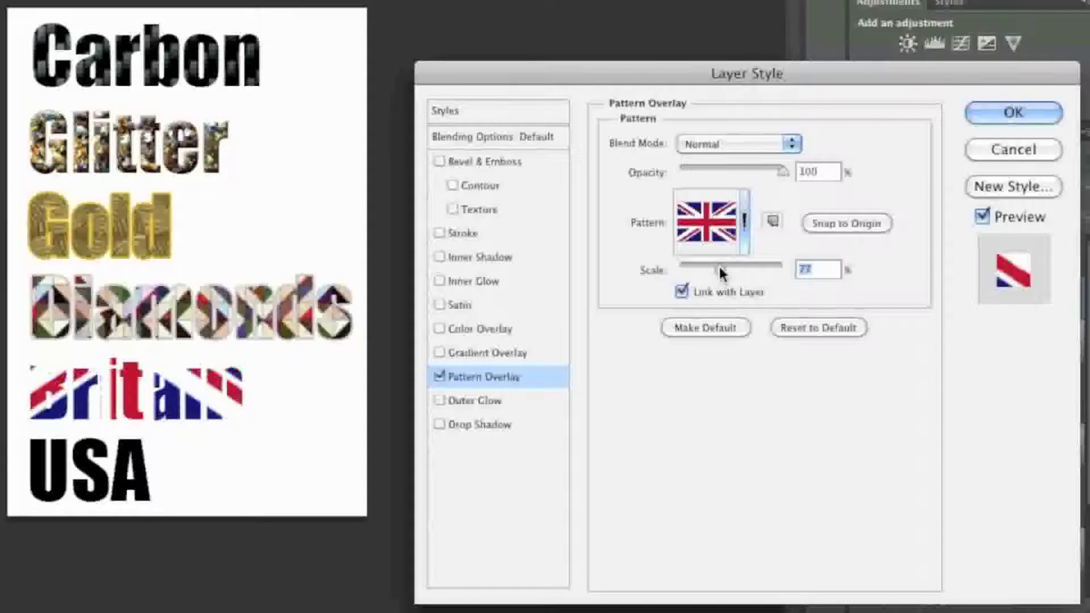
{"action": "left_click", "coordinate": [837, 222]}
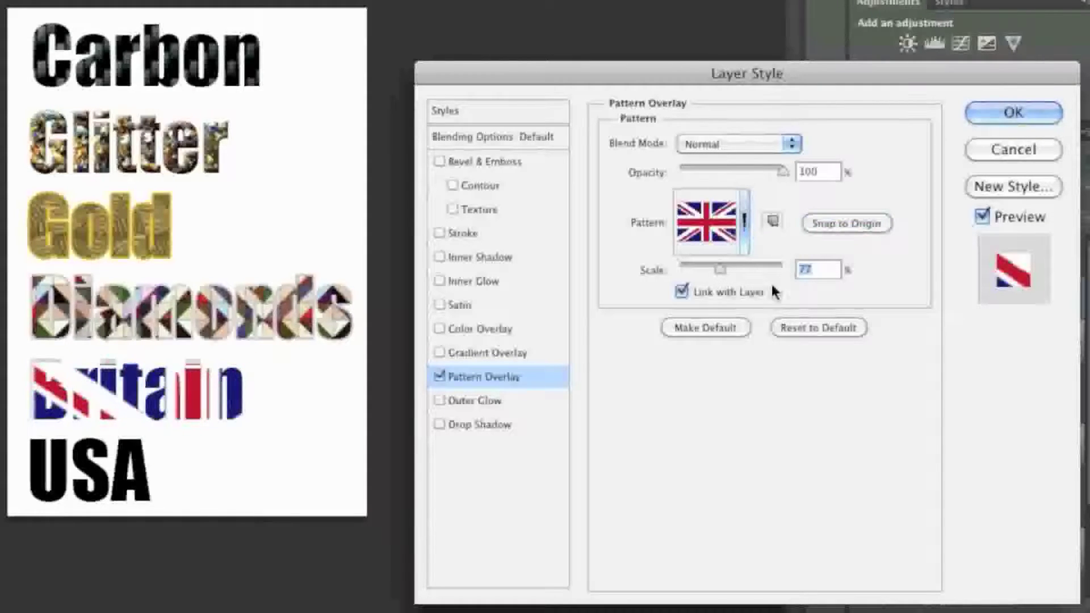
{"action": "mouse_move", "coordinate": [719, 266]}
{"action": "left_mouse_down"}
{"action": "mouse_move", "coordinate": [686, 269]}
{"action": "mouse_move", "coordinate": [699, 271]}
{"action": "left_mouse_up"}
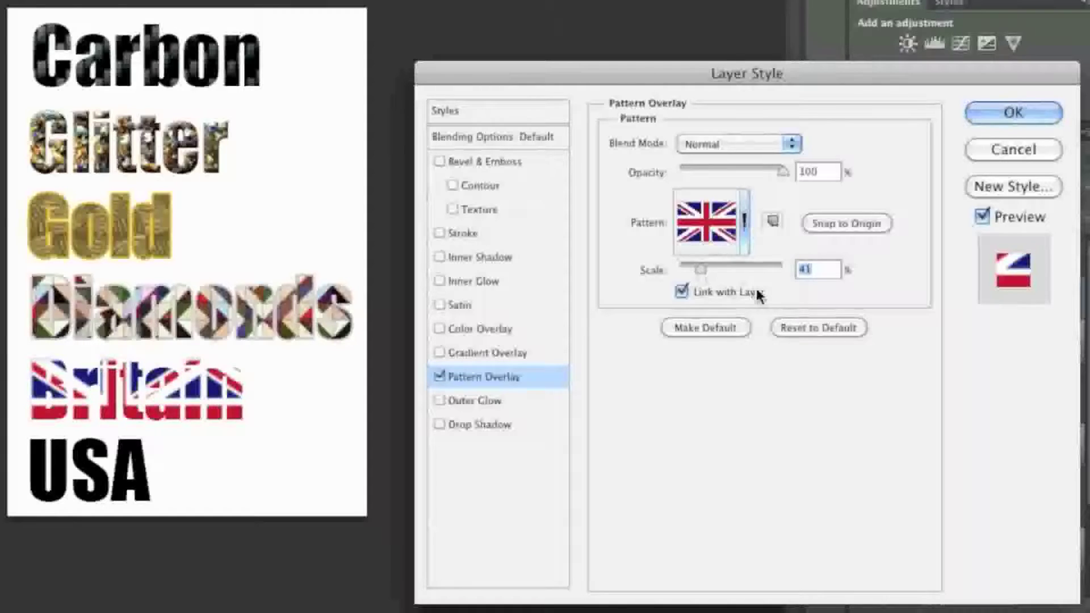
{"action": "key", "text": "shift+Up"}
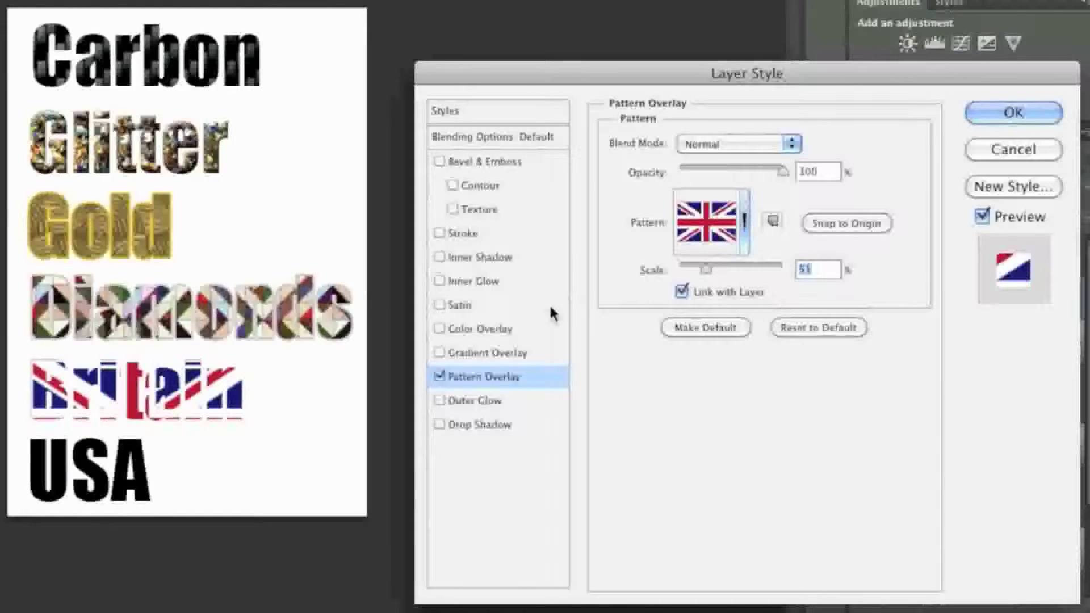
Outline Britain with a thin dark red b81b1b Stroke and apply the style
{"action": "left_click", "coordinate": [479, 235]}
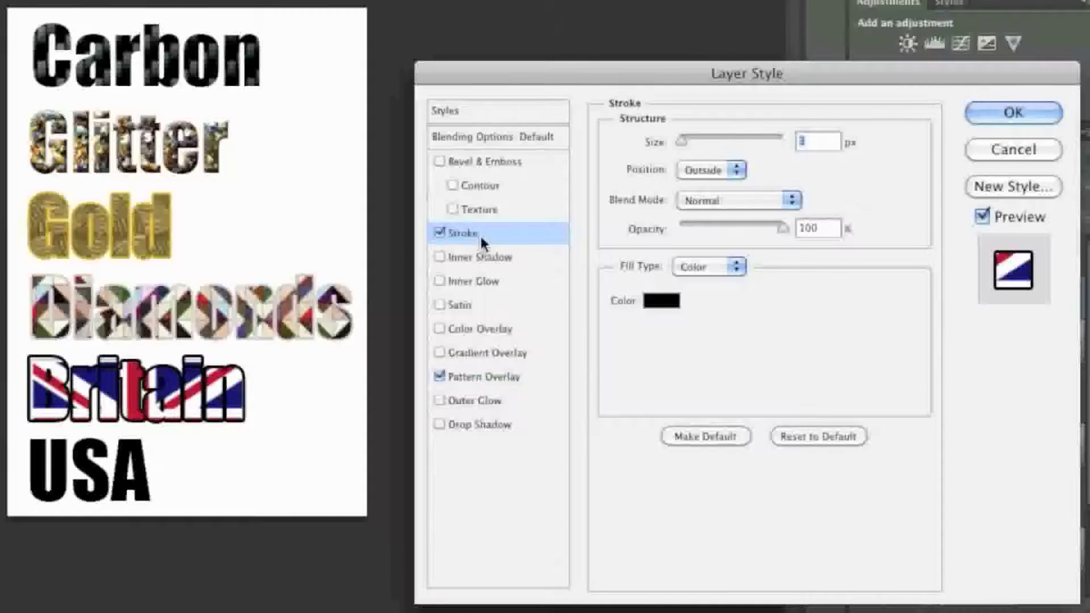
{"action": "left_click", "coordinate": [660, 301]}
{"action": "left_click", "coordinate": [759, 219]}
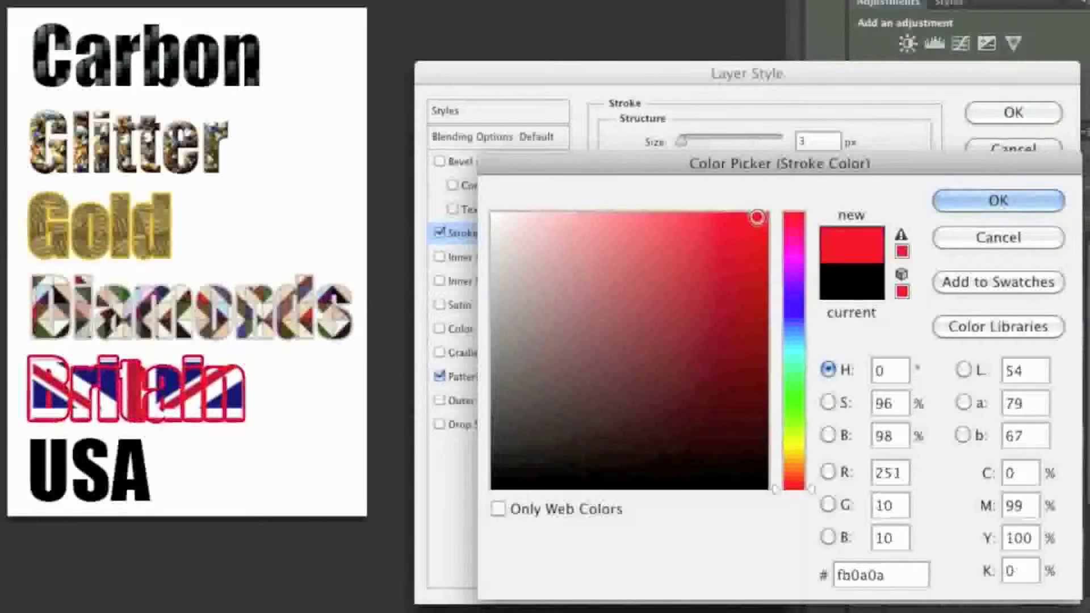
{"action": "left_click", "coordinate": [728, 289]}
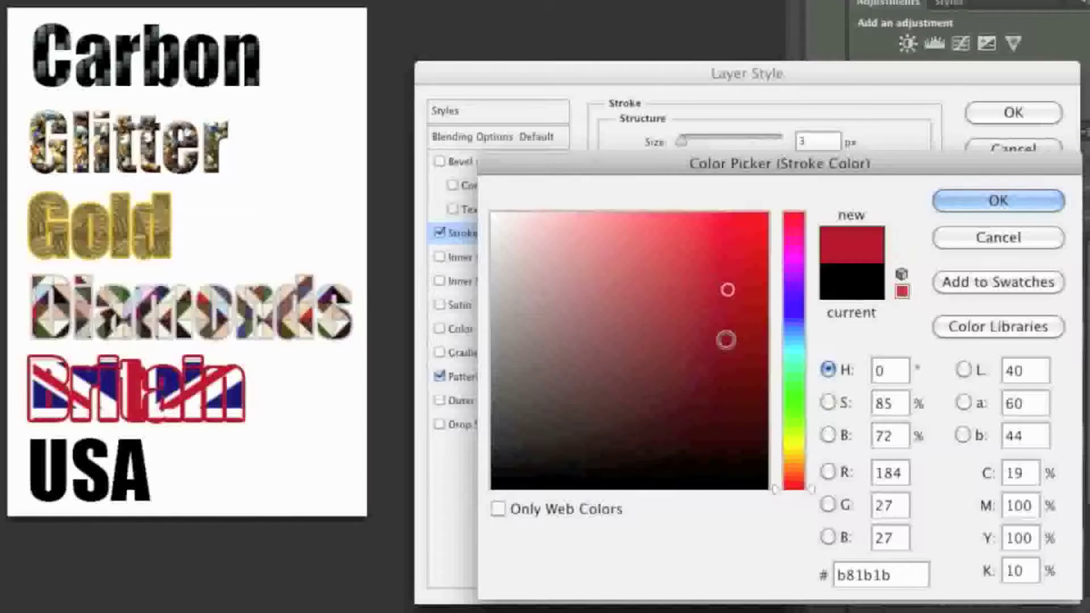
{"action": "left_click", "coordinate": [949, 198]}
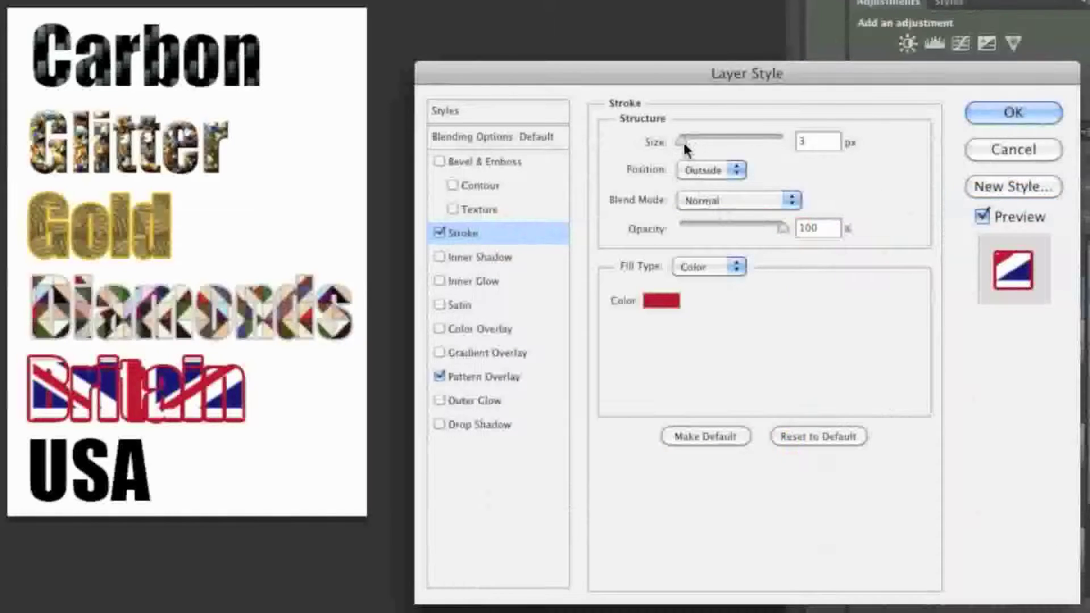
{"action": "left_click_drag", "start_coordinate": [677, 140], "coordinate": [675, 141]}
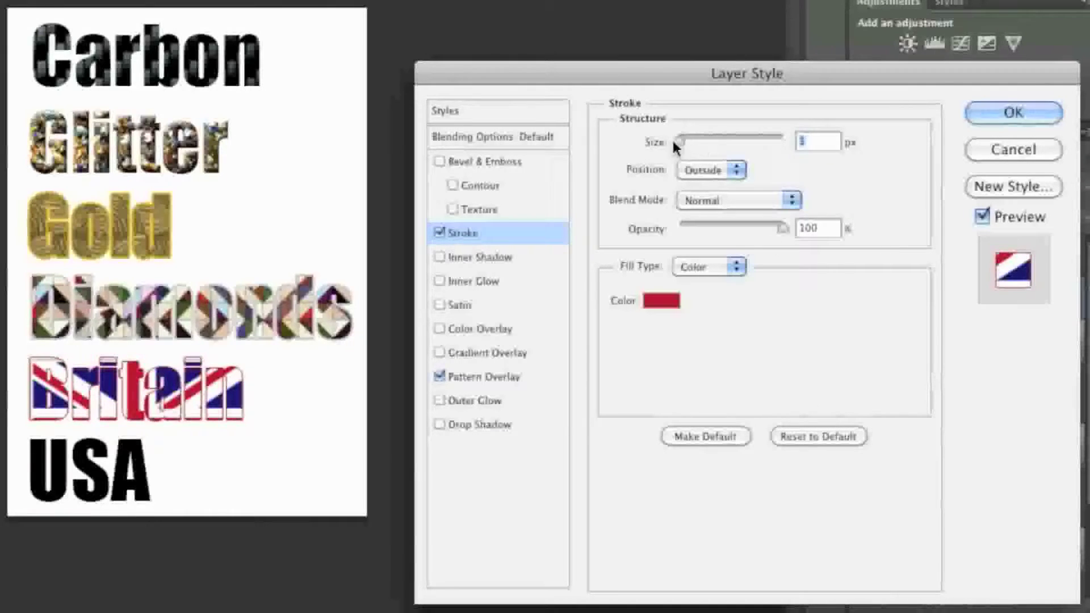
{"action": "left_click", "coordinate": [1012, 114]}
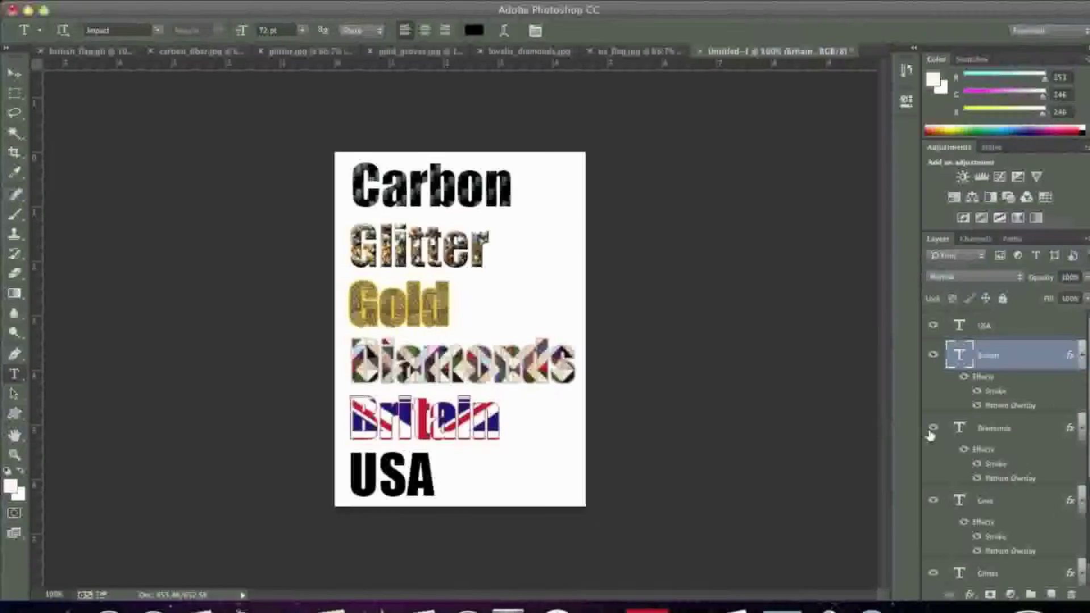
{"action": "left_click", "coordinate": [1016, 327]}
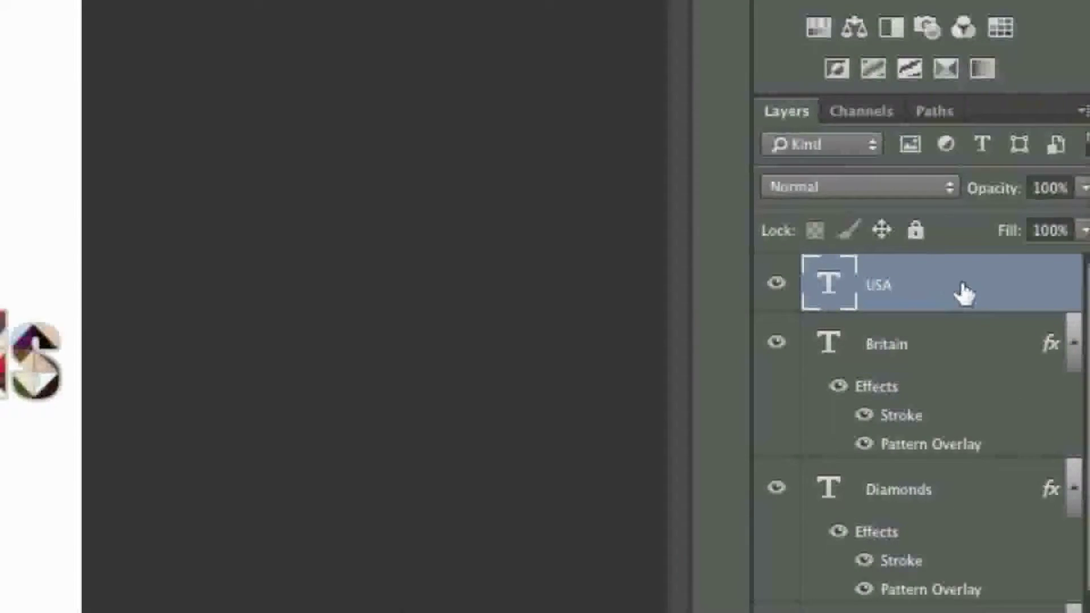
Give the USA layer a Pattern Overlay of the American flag, snapped to origin at 13% scale
{"action": "double_click", "coordinate": [963, 292]}
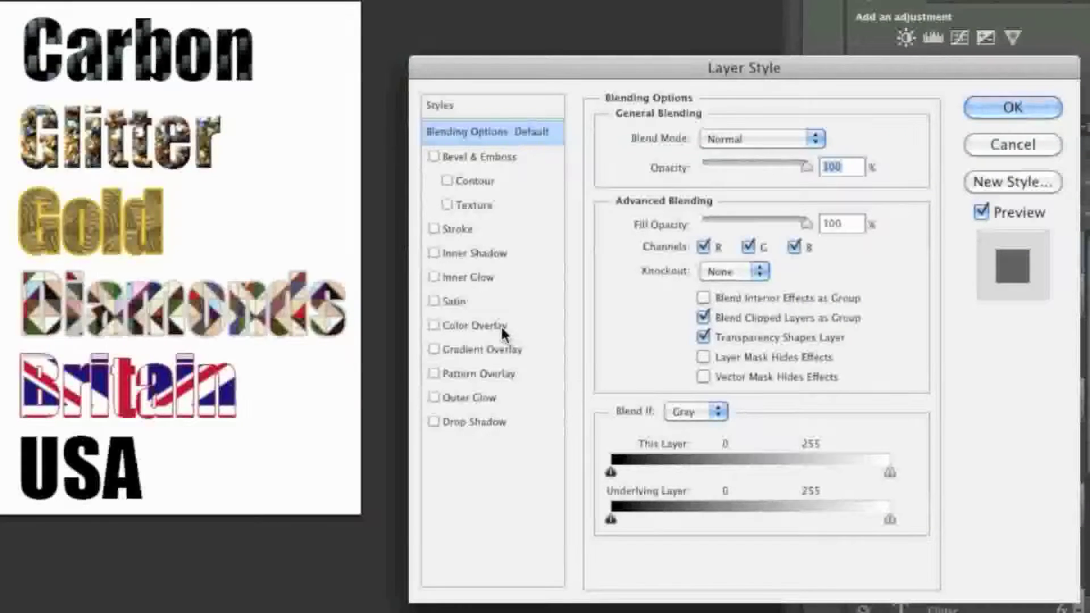
{"action": "left_click", "coordinate": [493, 372]}
{"action": "left_click", "coordinate": [744, 224]}
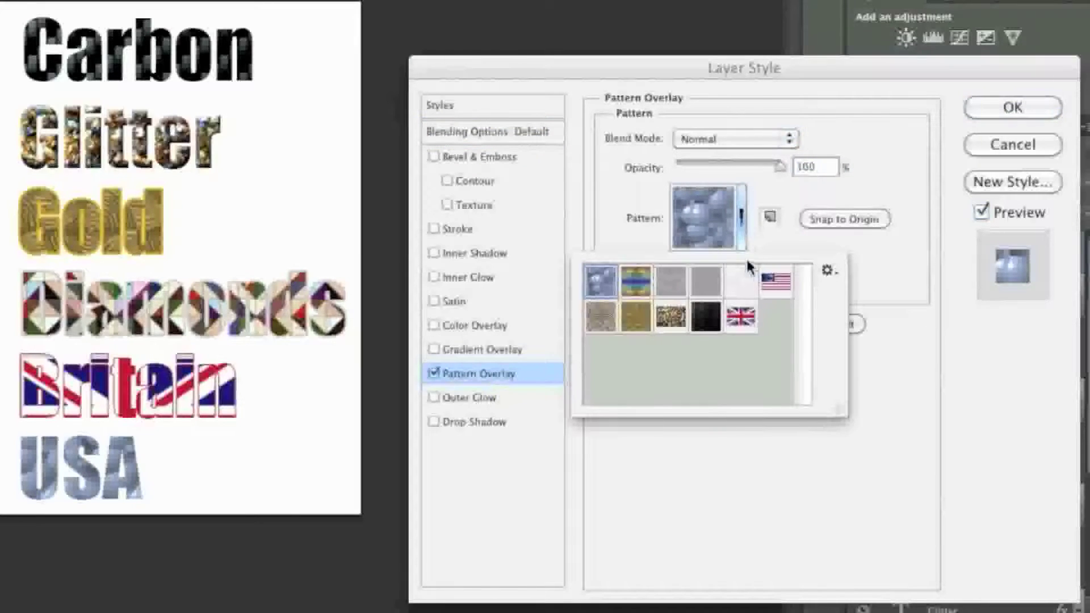
{"action": "left_click", "coordinate": [776, 283]}
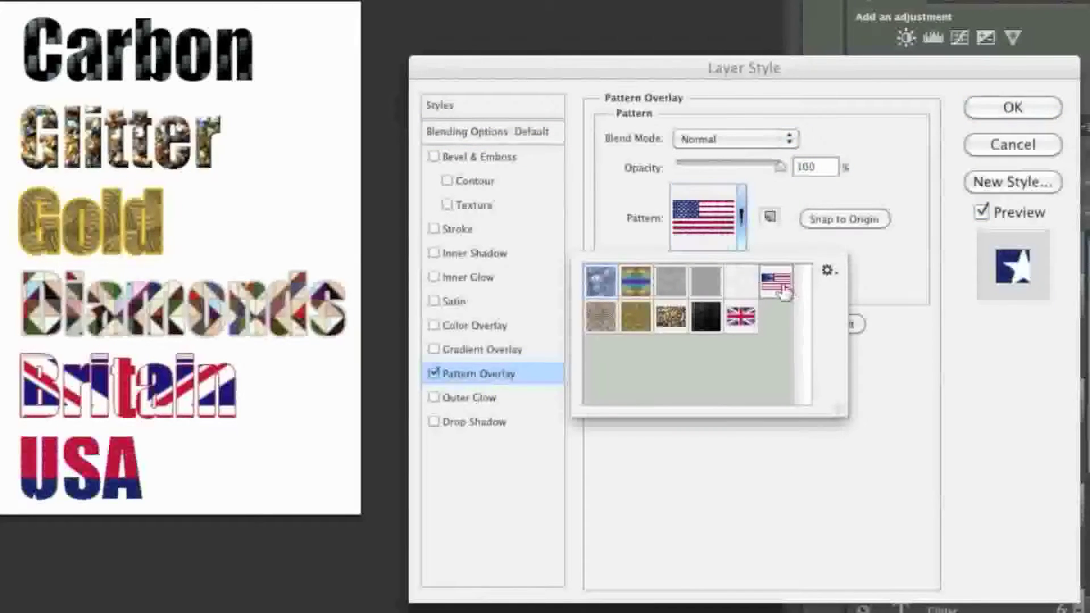
{"action": "left_click", "coordinate": [818, 192]}
{"action": "left_click_drag", "start_coordinate": [730, 263], "coordinate": [707, 261]}
{"action": "left_click", "coordinate": [836, 217]}
{"action": "left_click_drag", "start_coordinate": [709, 261], "coordinate": [682, 268]}
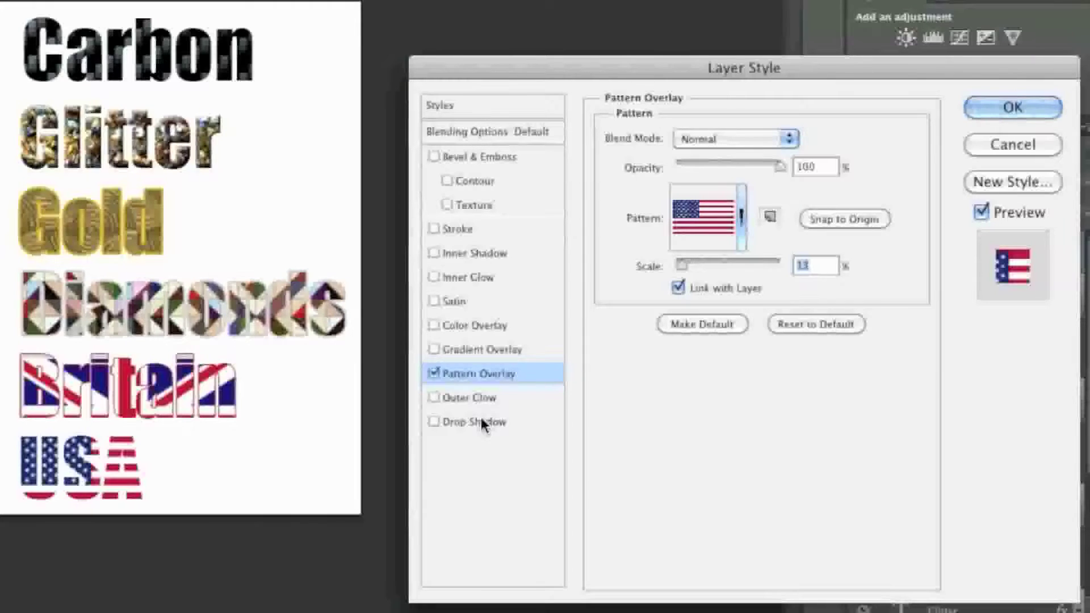
Add a 3 px Stroke to USA coloured dark navy blue (040a58)
{"action": "left_click", "coordinate": [482, 228]}
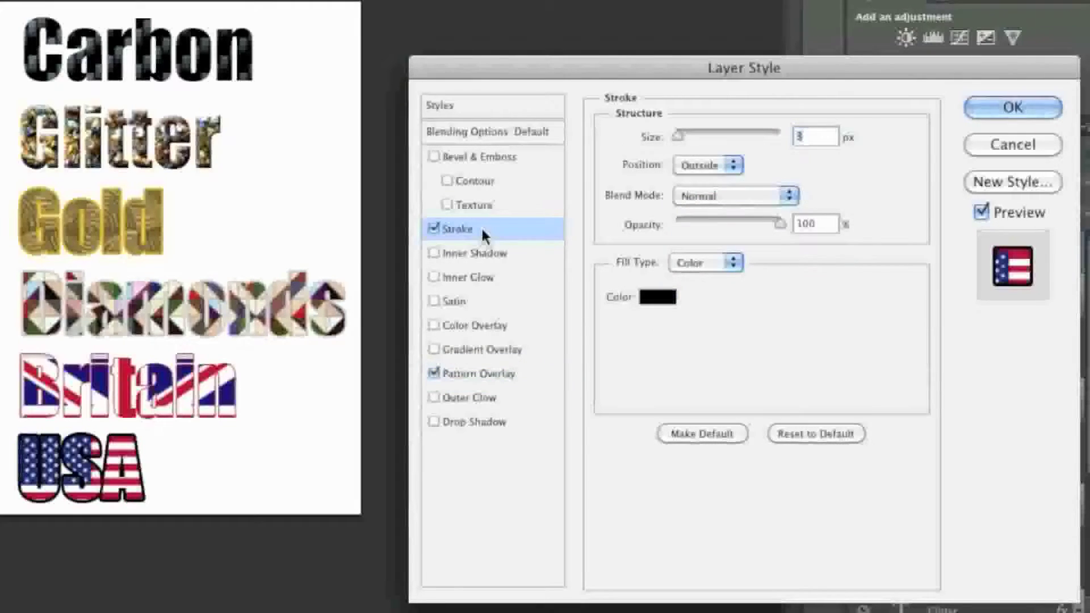
{"action": "left_click", "coordinate": [665, 301]}
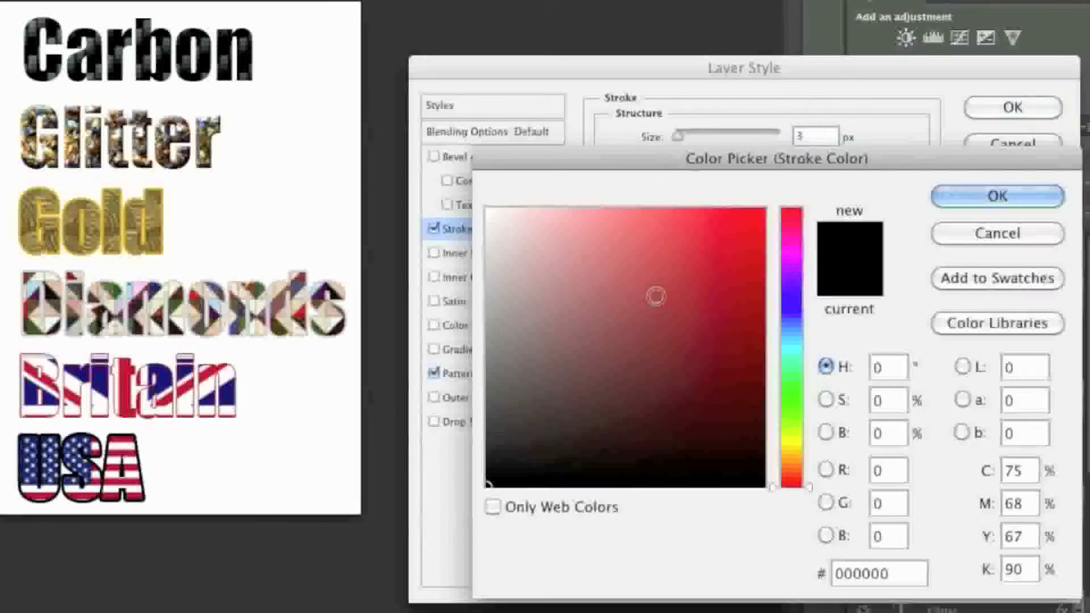
{"action": "left_click", "coordinate": [488, 455]}
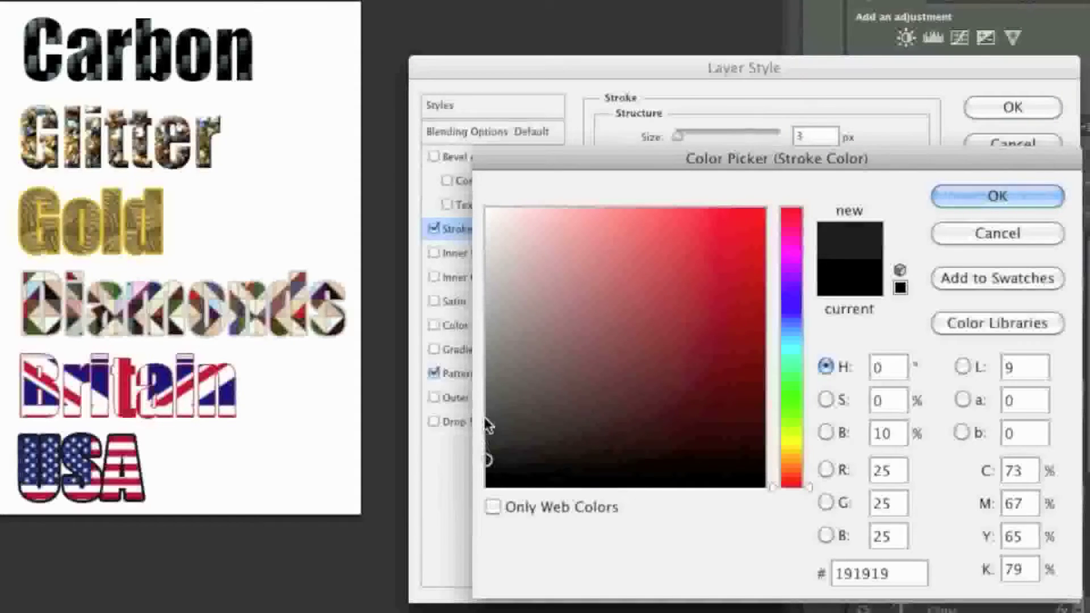
{"action": "left_click", "coordinate": [487, 387]}
{"action": "left_click", "coordinate": [487, 396]}
{"action": "left_click", "coordinate": [785, 305]}
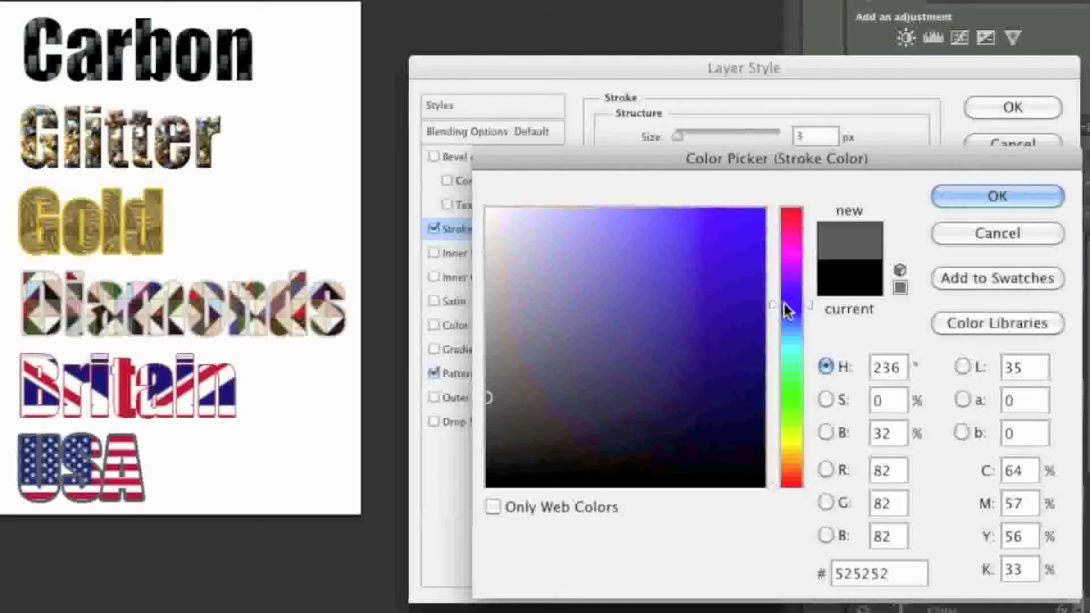
{"action": "left_click", "coordinate": [730, 285]}
{"action": "left_click", "coordinate": [750, 355]}
{"action": "mouse_move", "coordinate": [751, 396]}
{"action": "left_mouse_down"}
{"action": "mouse_move", "coordinate": [750, 428]}
{"action": "mouse_move", "coordinate": [753, 391]}
{"action": "left_mouse_up"}
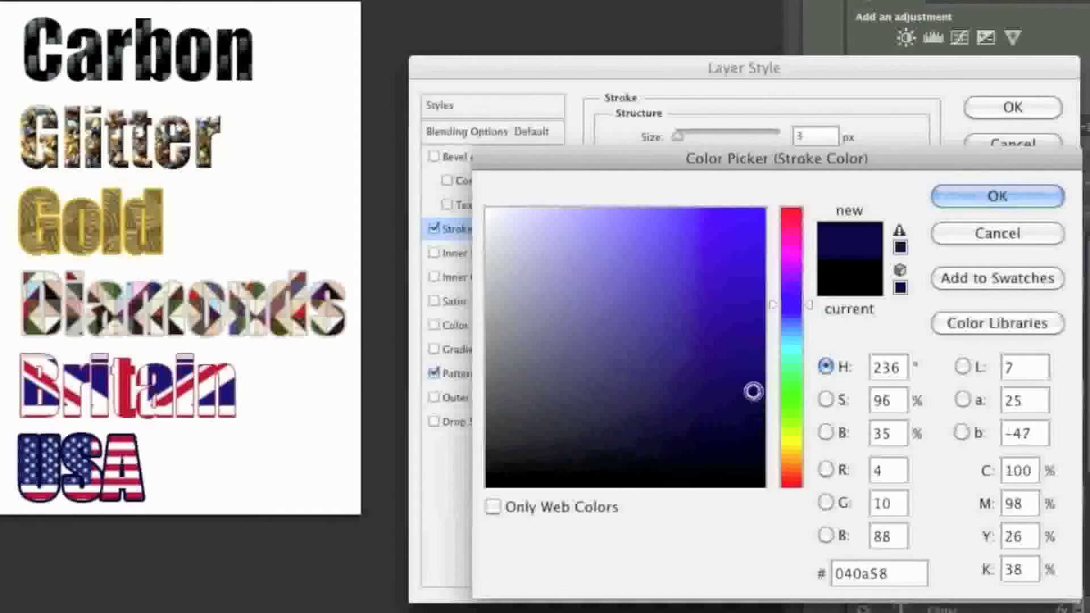
{"action": "left_click", "coordinate": [969, 197]}
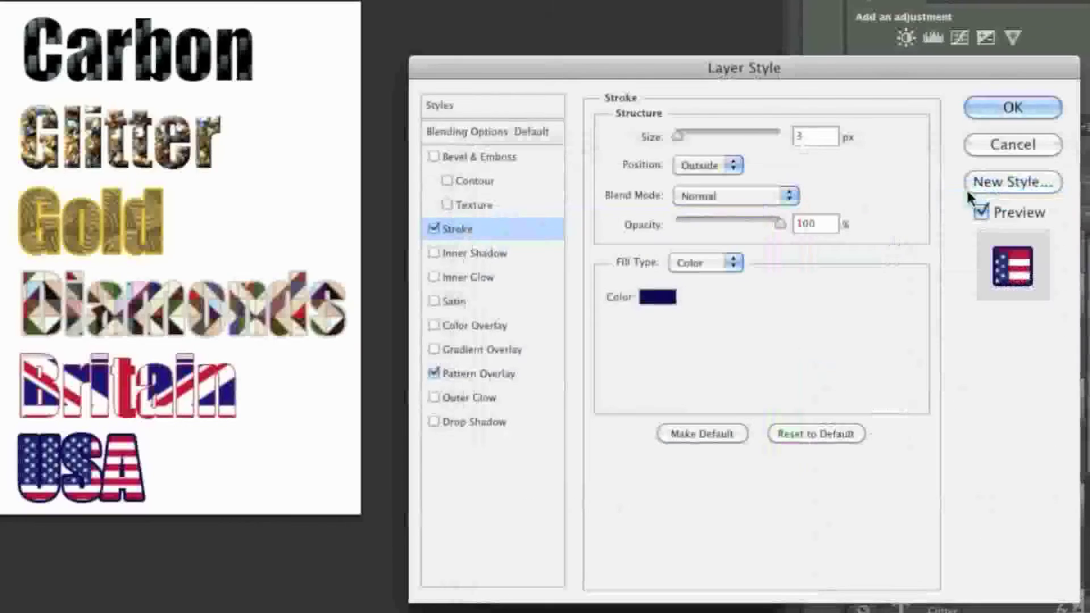